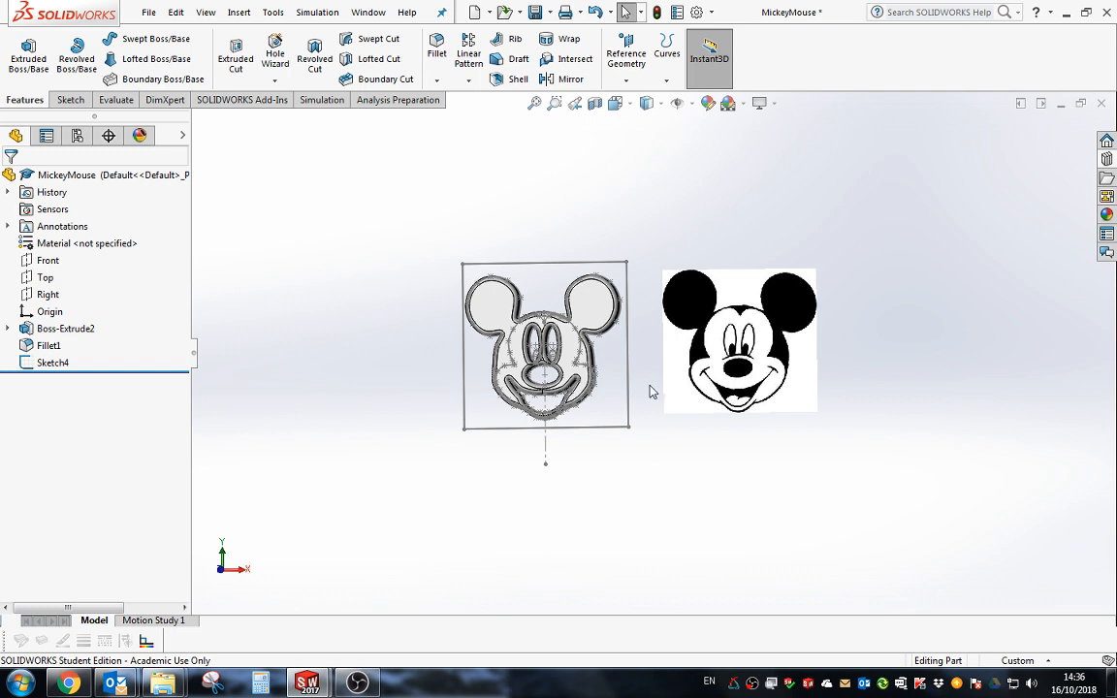
pyautogui.moveTo(691, 484); pyautogui.dragTo(638, 467, button='middle')
pyautogui.scroll(3, 638, 466)
pyautogui.scroll(-4, 710, 355)
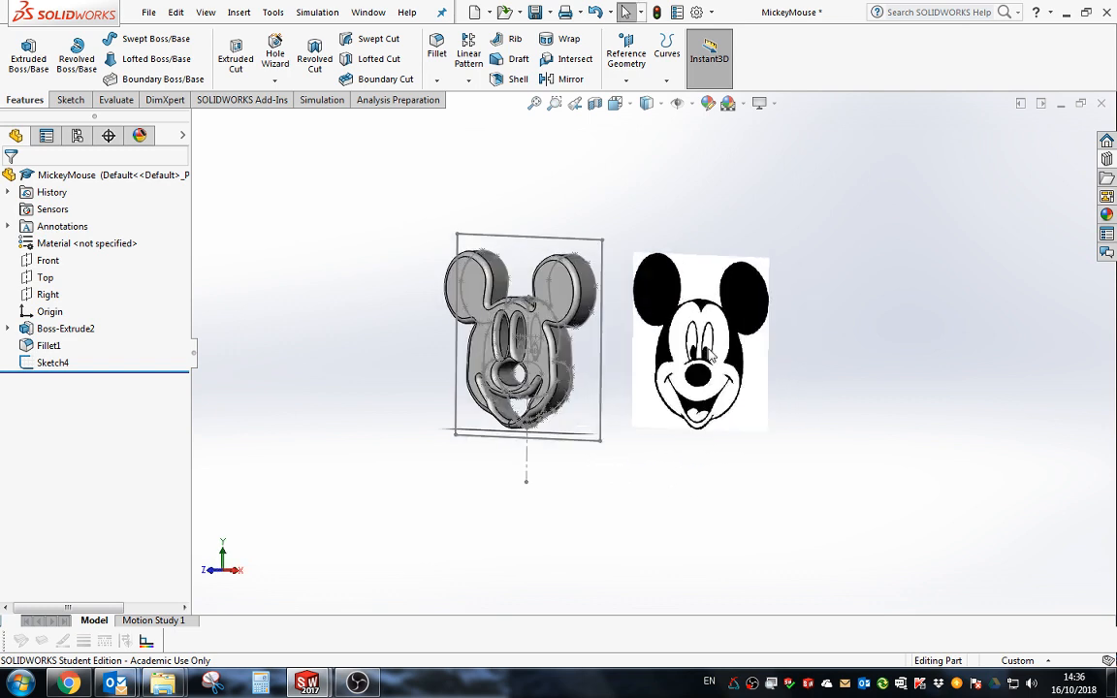
pyautogui.moveTo(606, 424); pyautogui.dragTo(659, 472, button='middle')
pyautogui.scroll(3, 640, 479)
pyautogui.scroll(3, 606, 462)
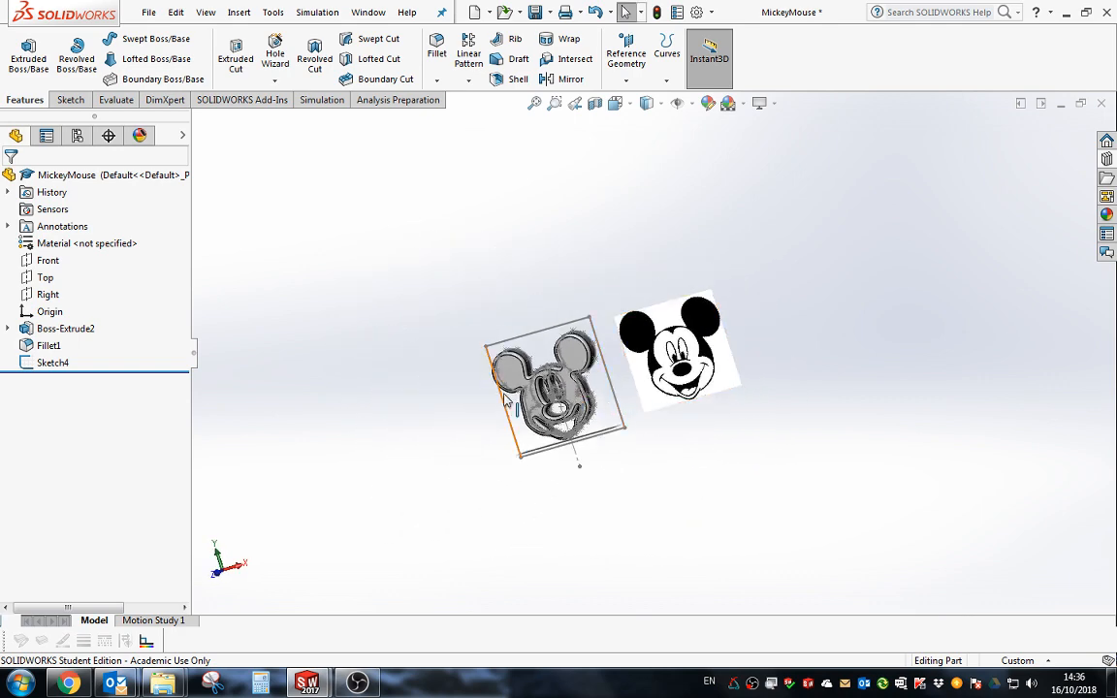
# Step: Extrude the rectangular Sketch4 around the face as a 20 mm blind boss, with Merge result off to keep a separate body
pyautogui.click(55, 363)
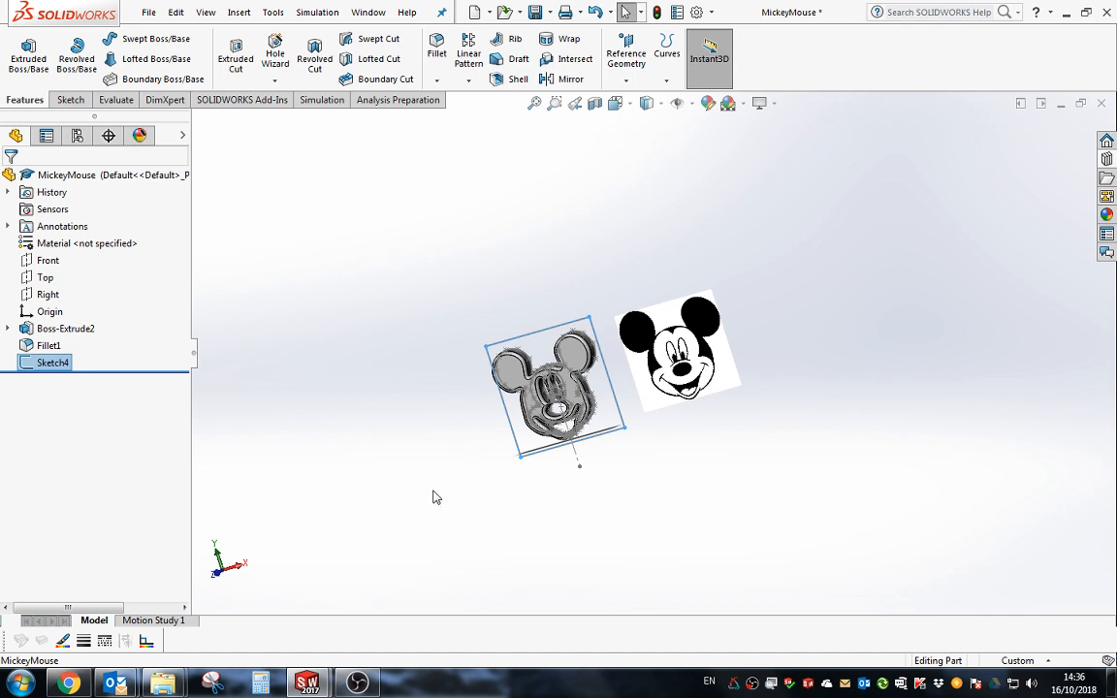
pyautogui.click(395, 436)
pyautogui.click(53, 363)
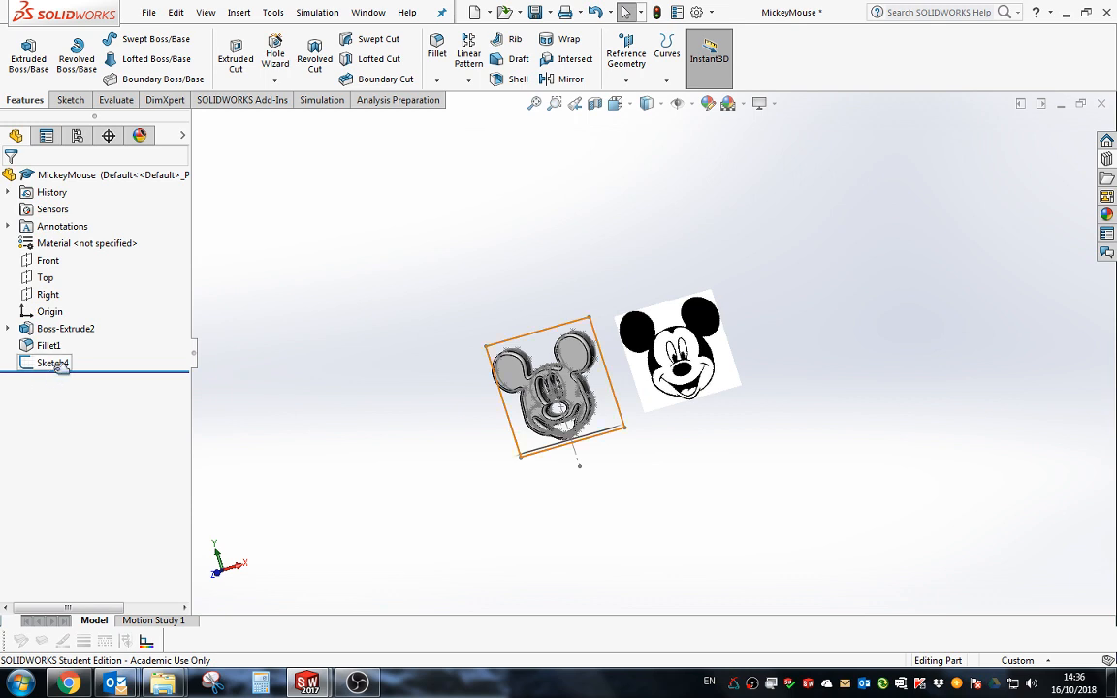
pyautogui.moveTo(582, 446); pyautogui.dragTo(567, 464)
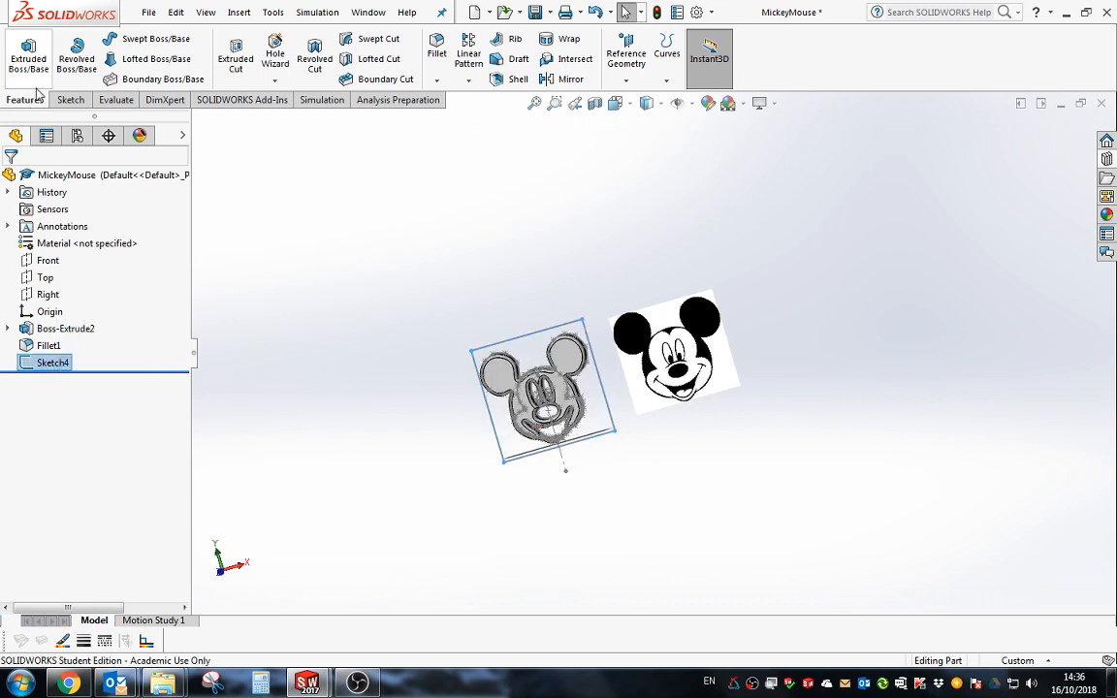
pyautogui.click(28, 54)
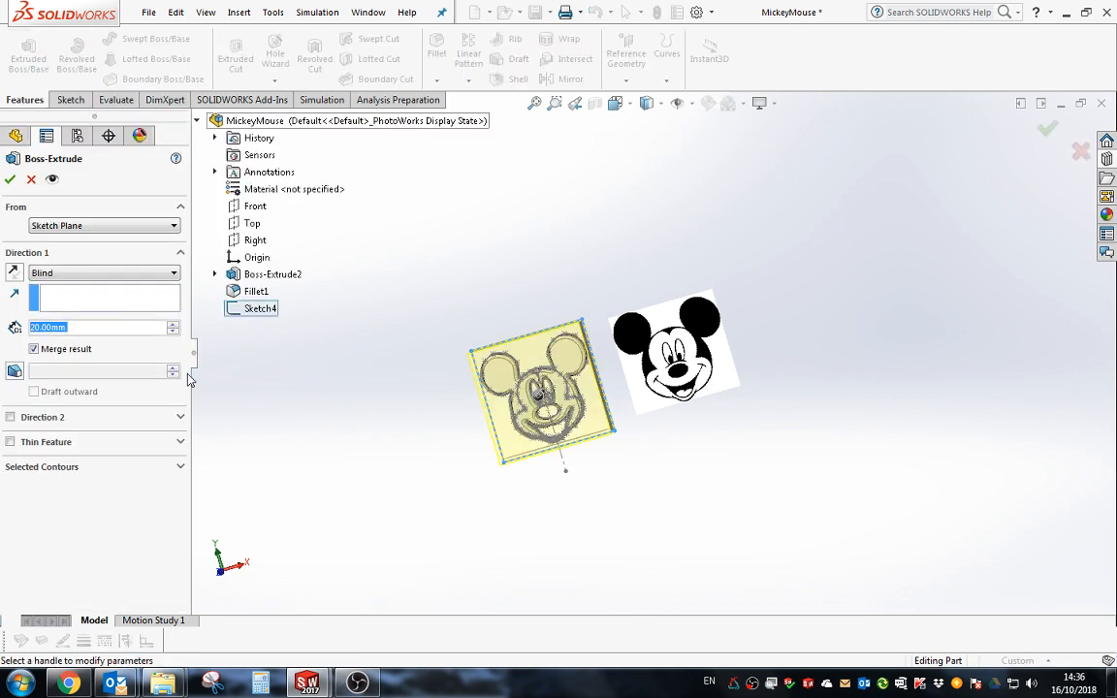
pyautogui.moveTo(701, 459); pyautogui.dragTo(667, 470, button='middle')
pyautogui.scroll(3, 666, 471)
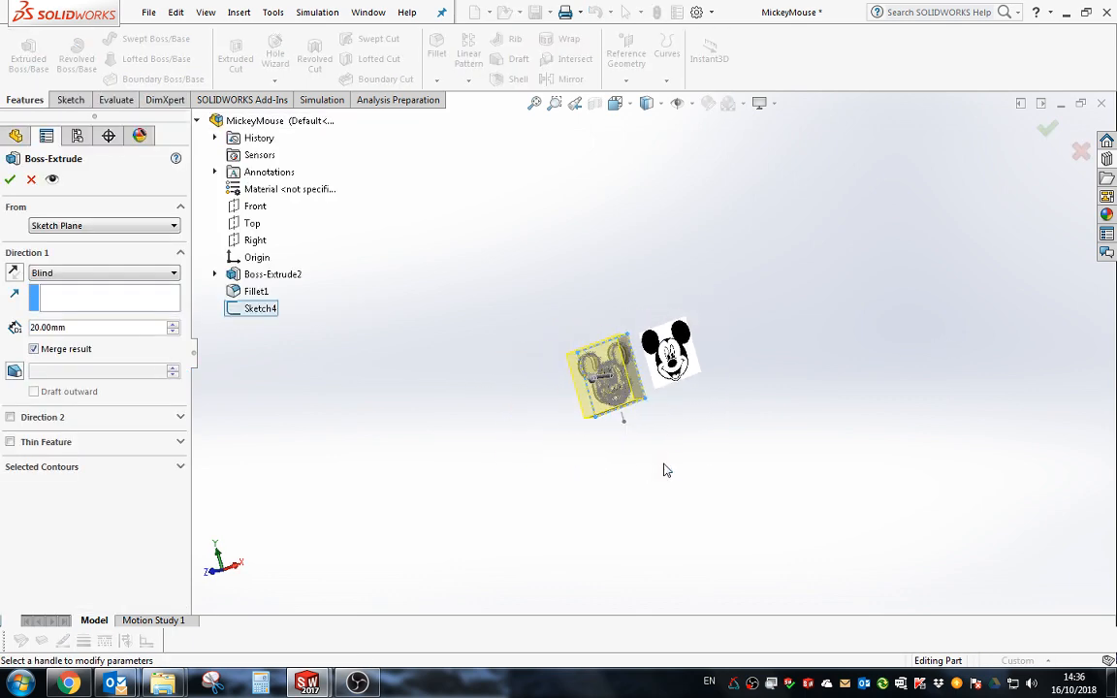
pyautogui.scroll(-10, 652, 371)
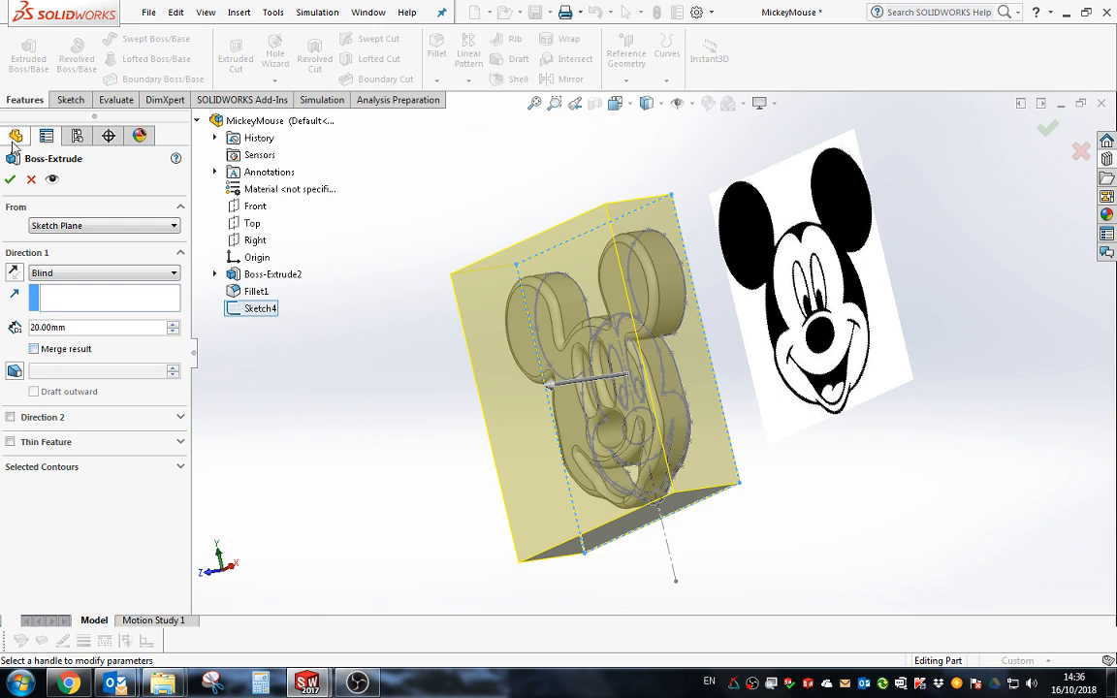
pyautogui.click(8, 182)
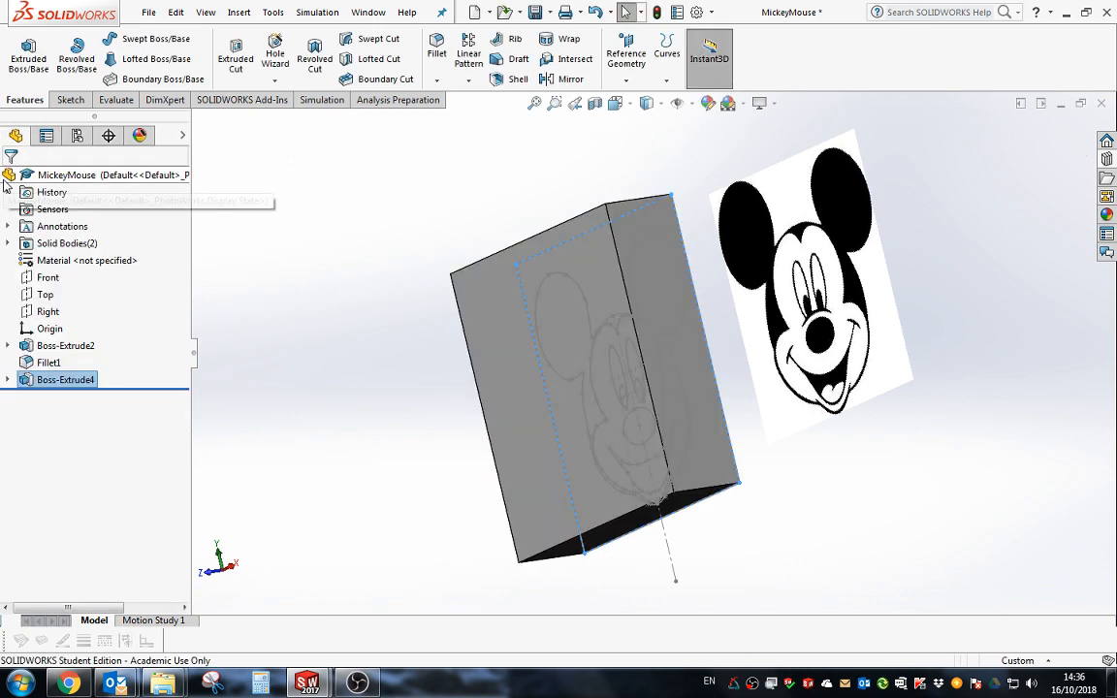
# Step: Examine the extruded block from the front and back and list the part's solid bodies
pyautogui.moveTo(422, 457); pyautogui.dragTo(617, 429, button='middle')
pyautogui.scroll(3, 893, 456)
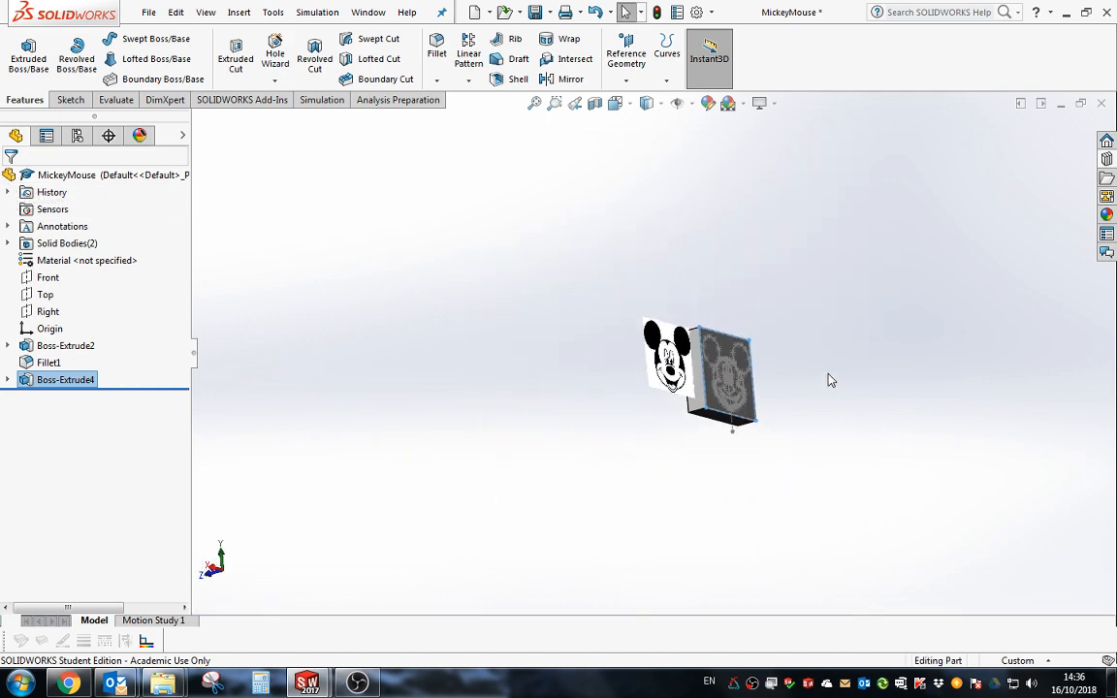
pyautogui.scroll(-4, 829, 377)
pyautogui.scroll(-2, 668, 406)
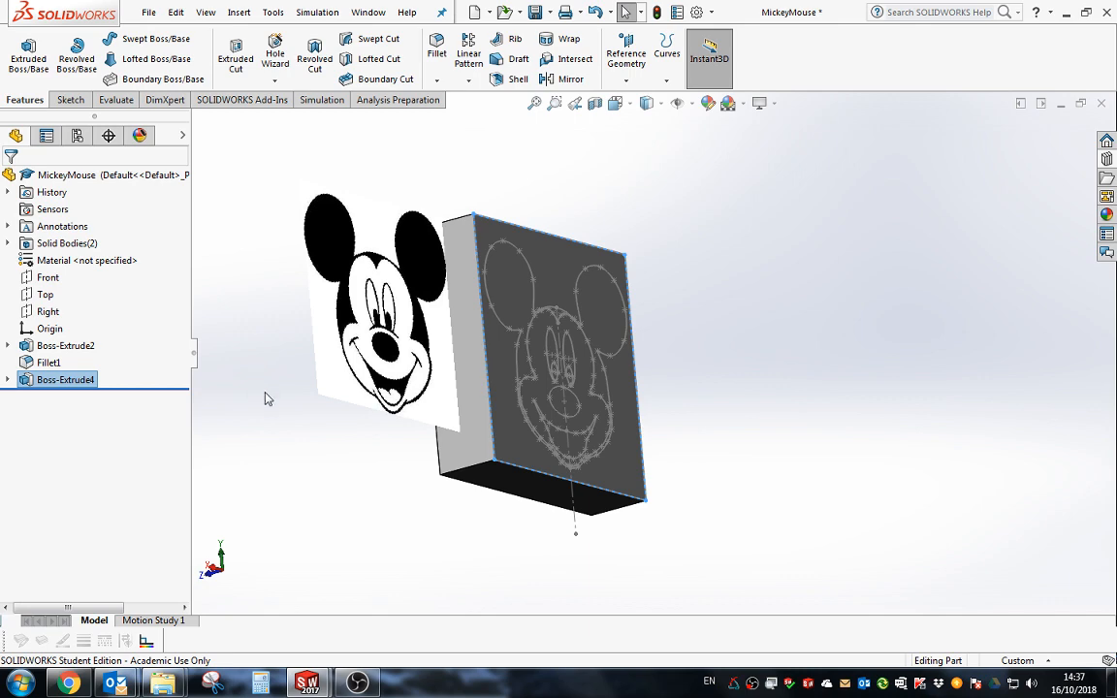
pyautogui.moveTo(264, 397); pyautogui.dragTo(359, 371, button='middle')
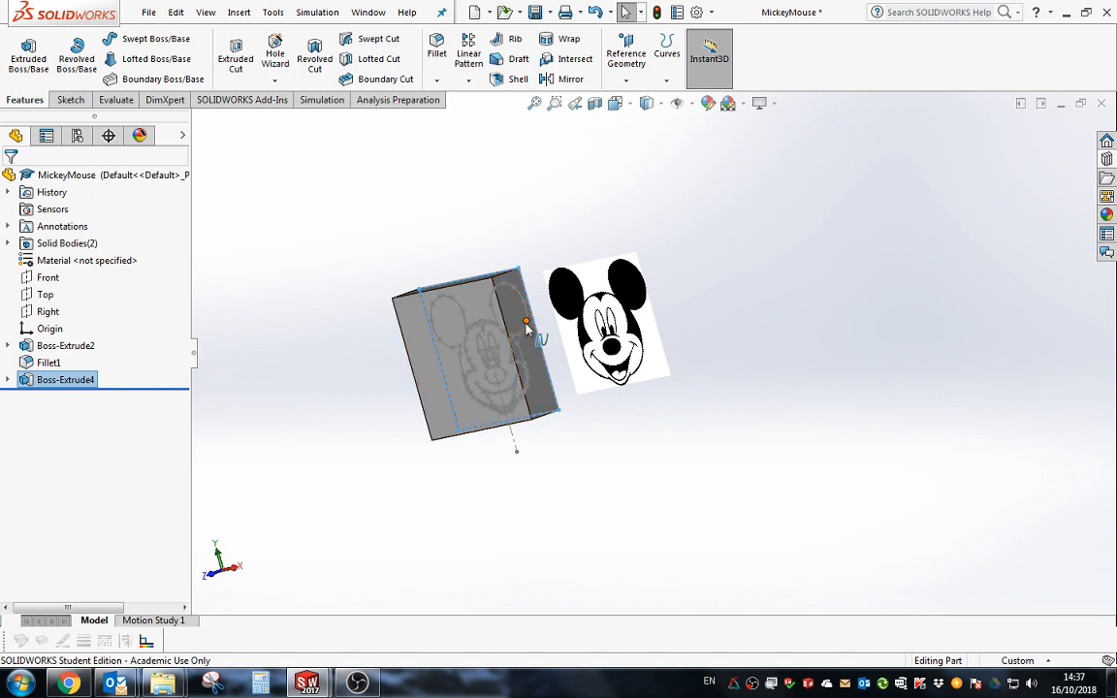
pyautogui.scroll(-2, 528, 325)
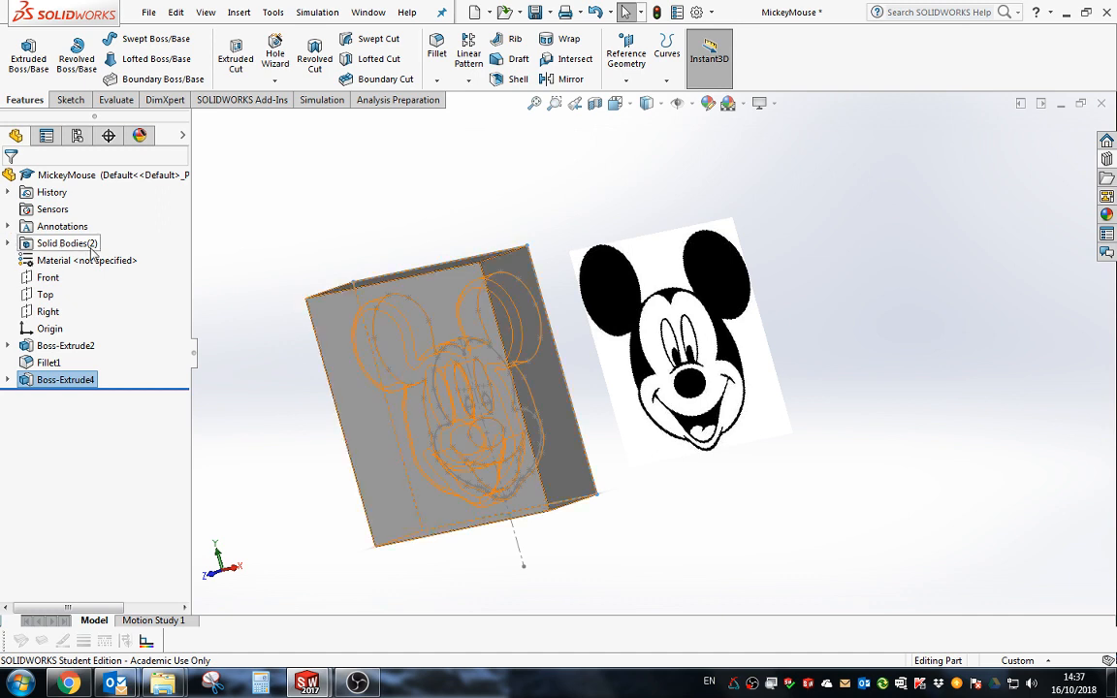
pyautogui.click(8, 244)
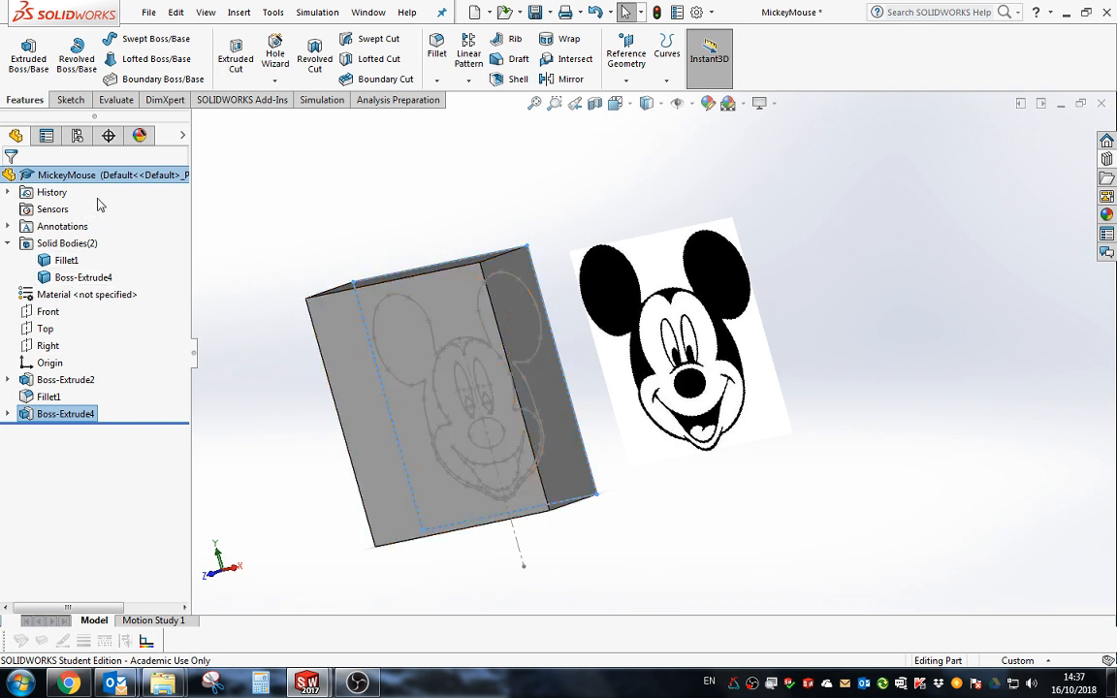
# Step: Set up a Combine feature with the Subtract operation, using Boss-Extrude4 as the main body and Fillet1 as the body to subtract
pyautogui.click(240, 13)
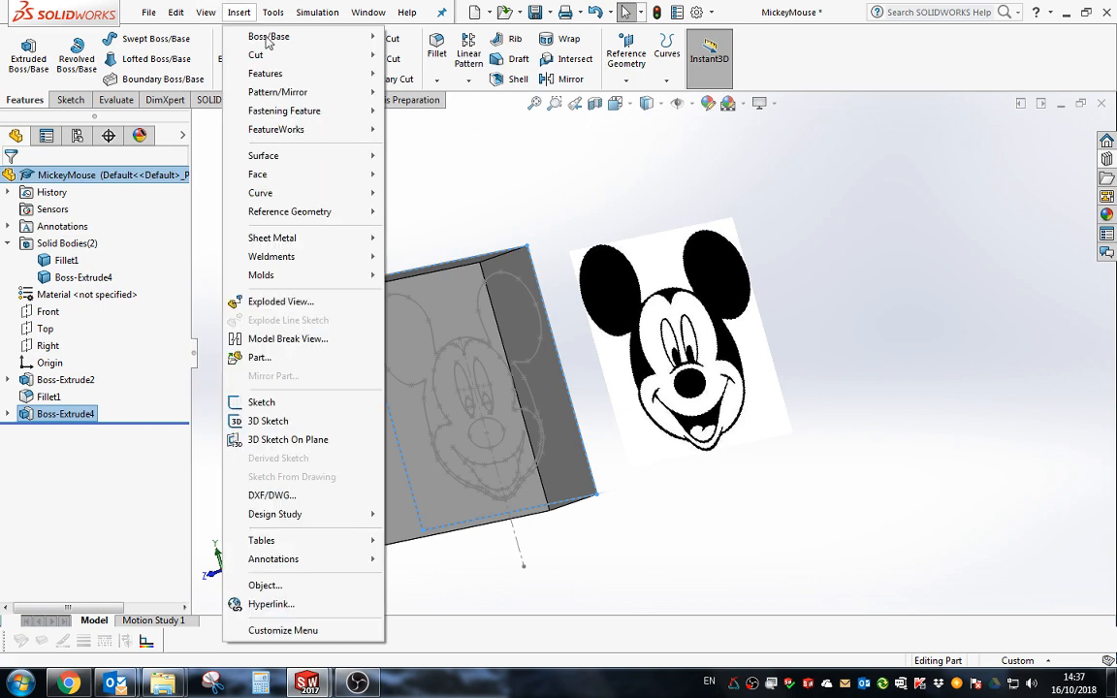
pyautogui.moveTo(281, 73)
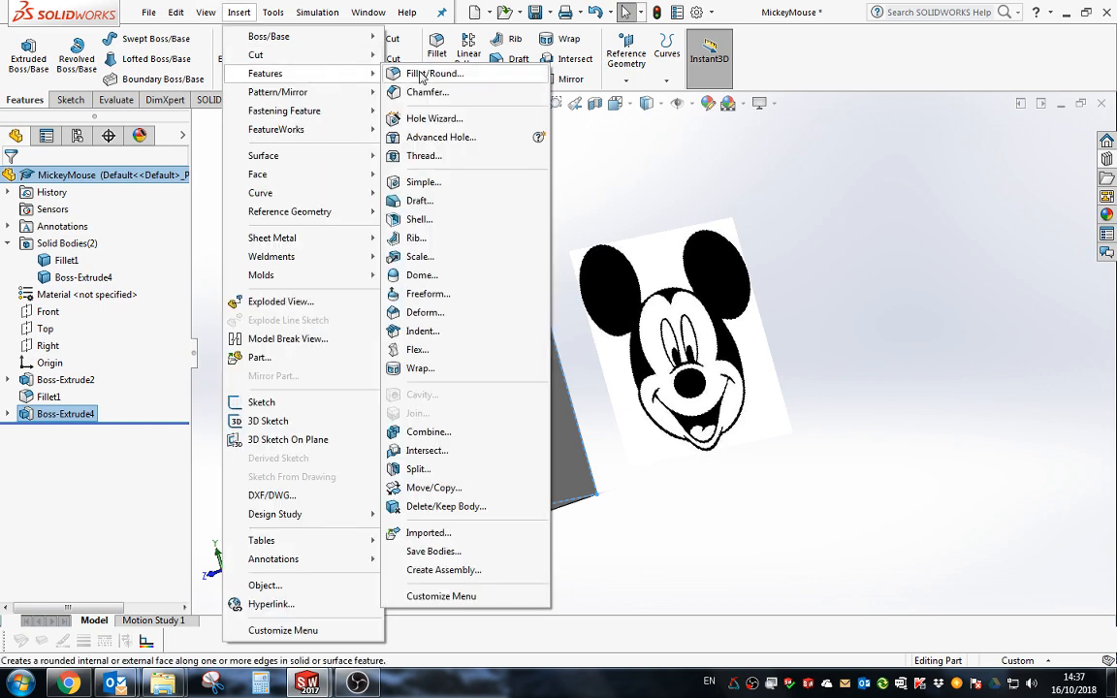
pyautogui.click(456, 433)
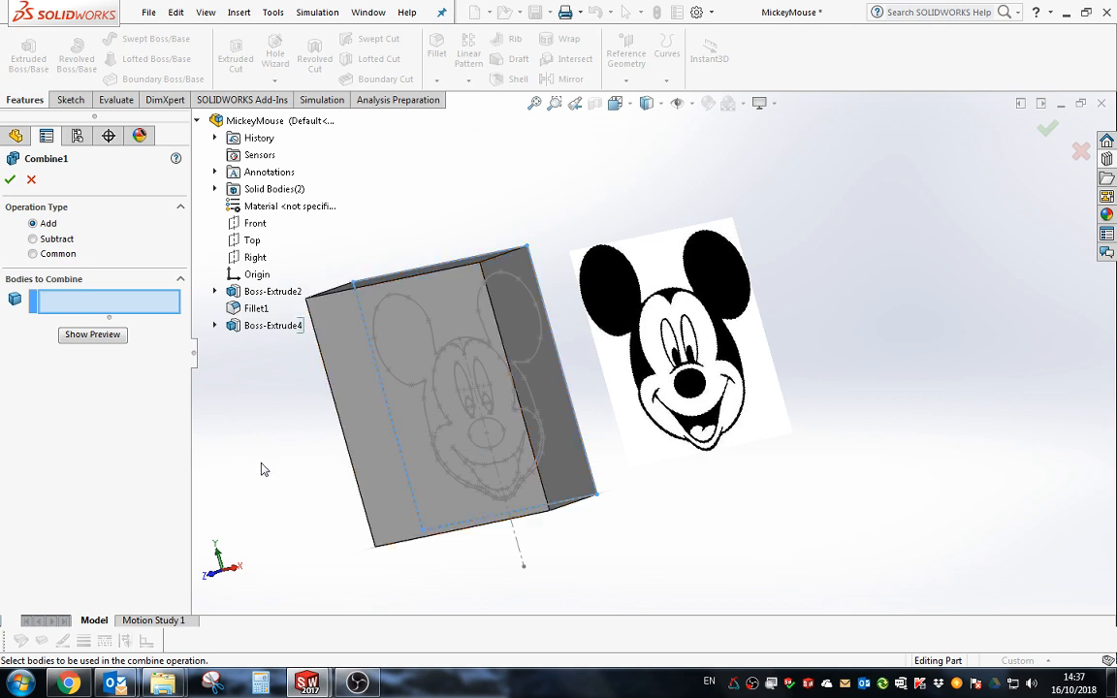
pyautogui.scroll(1, 286, 445)
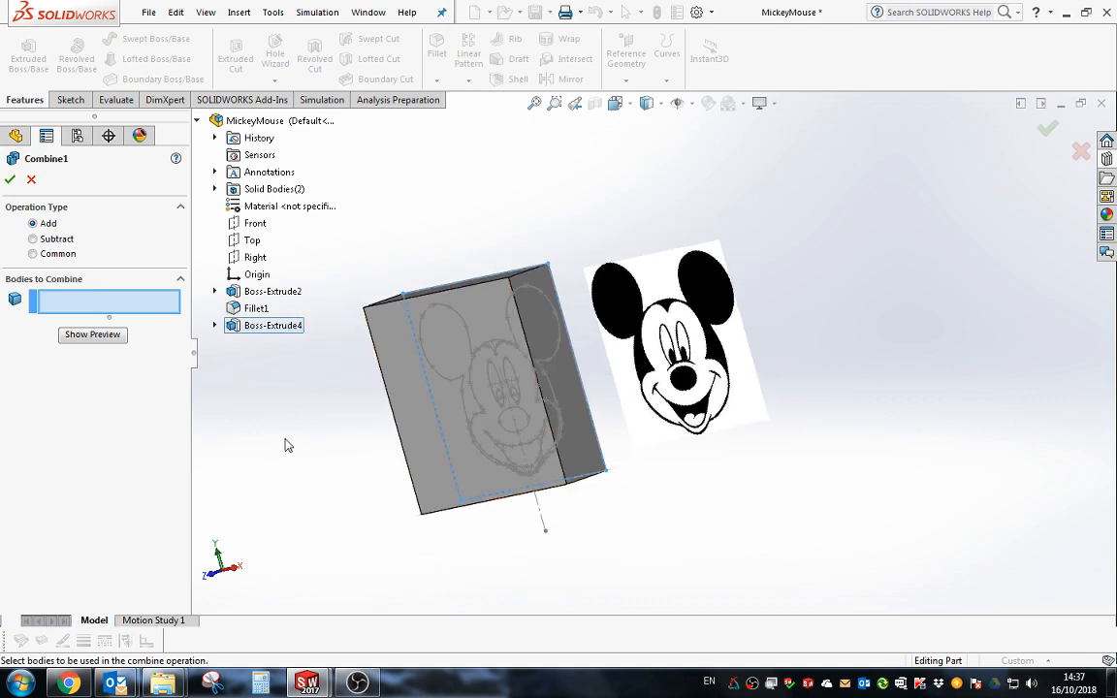
pyautogui.click(51, 241)
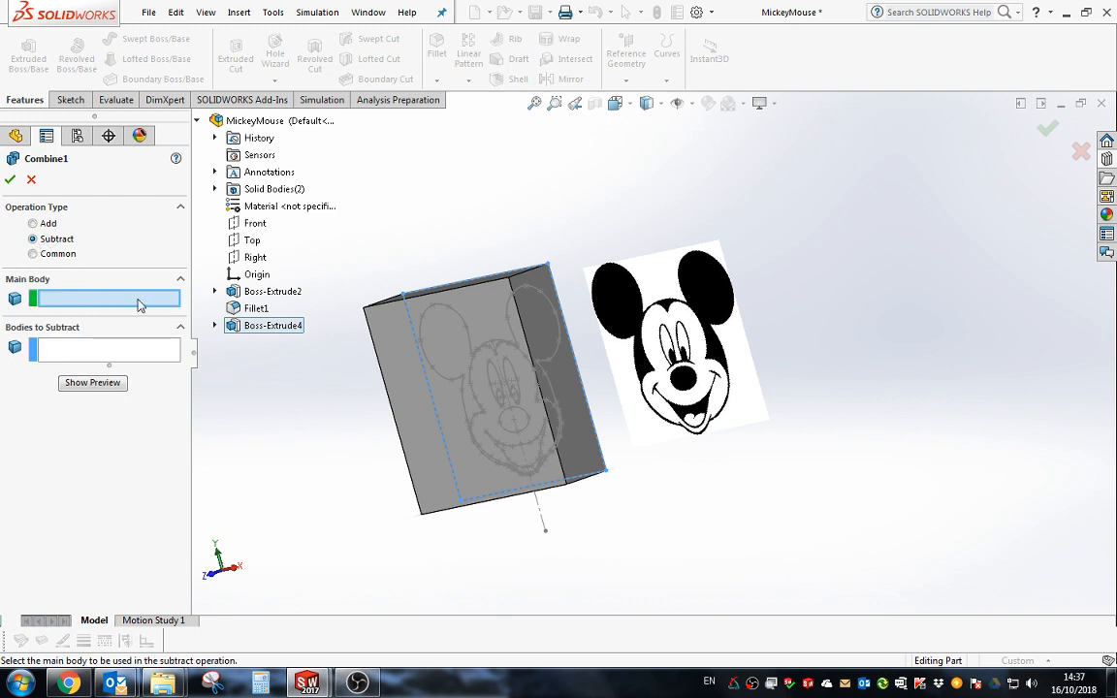
pyautogui.click(215, 189)
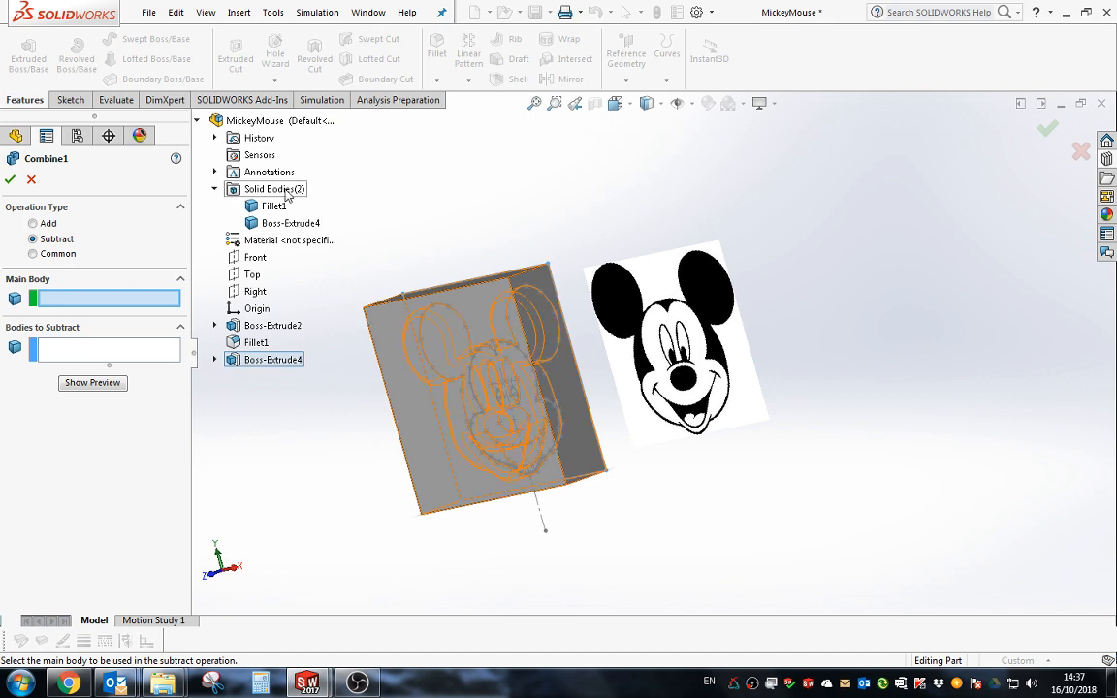
pyautogui.click(291, 224)
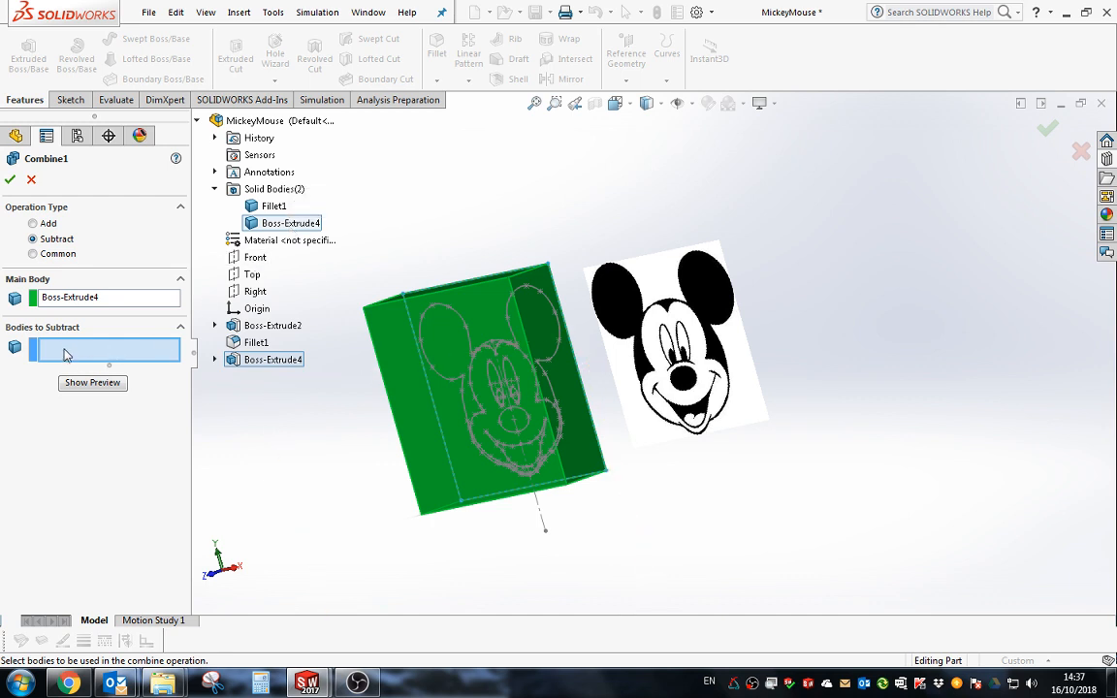
pyautogui.click(275, 208)
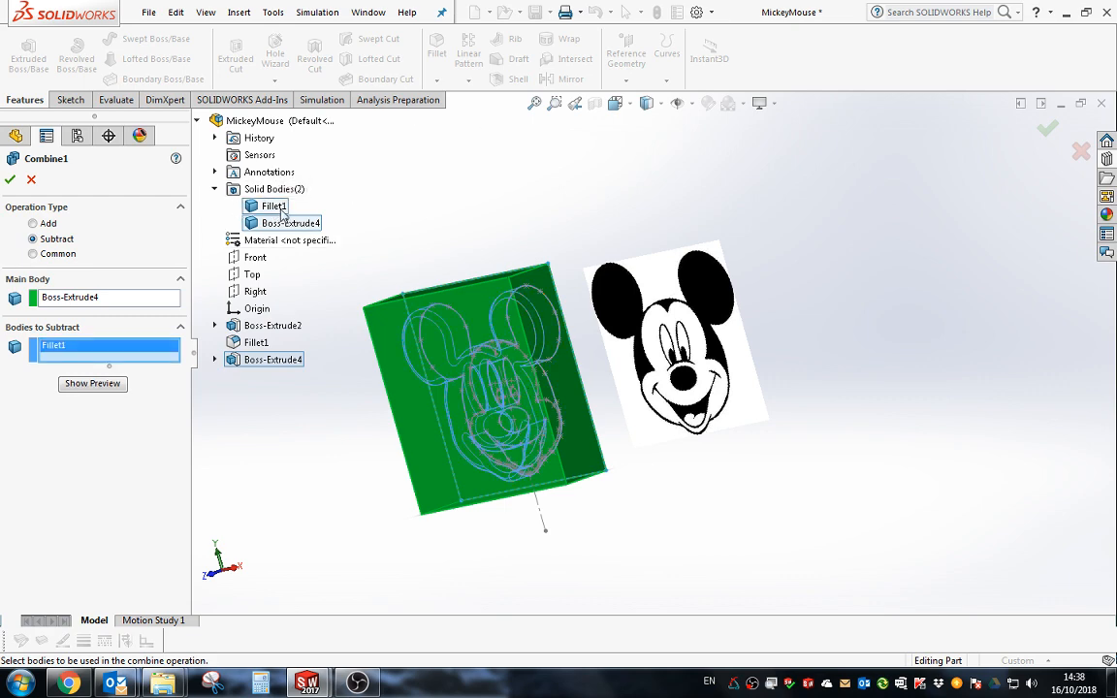
# Step: Preview the subtraction of the face from the block, check the cavity, and accept the Combine feature
pyautogui.scroll(1, 671, 408)
pyautogui.moveTo(671, 407); pyautogui.dragTo(526, 381, button='middle')
pyautogui.moveTo(709, 423); pyautogui.dragTo(859, 347, button='middle')
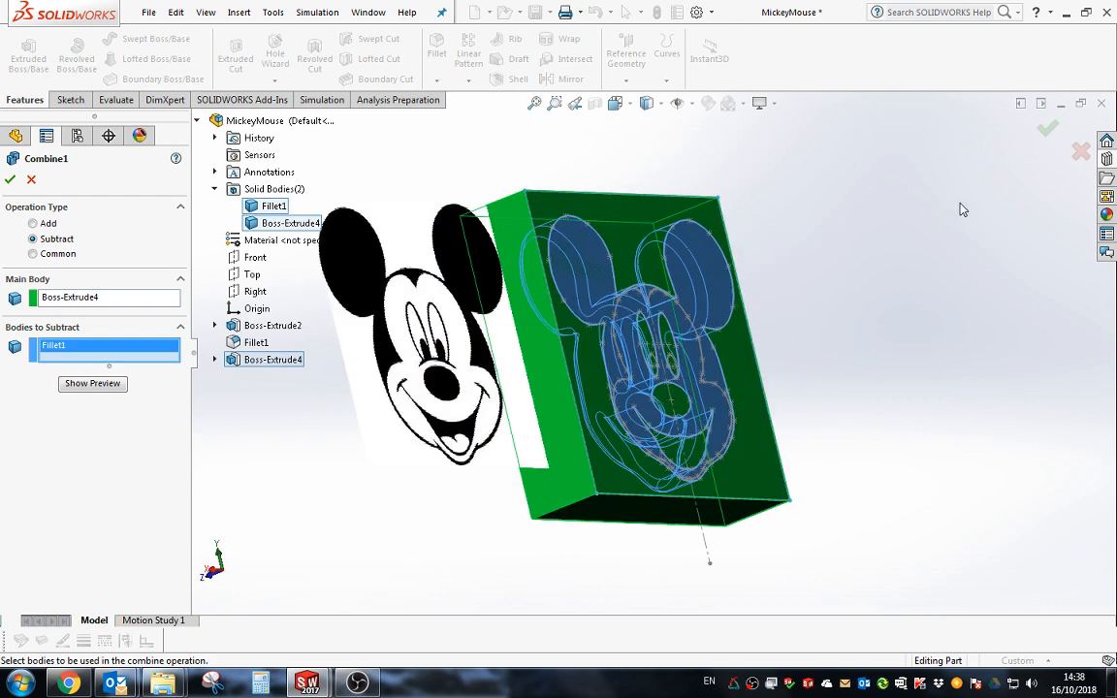
pyautogui.click(95, 385)
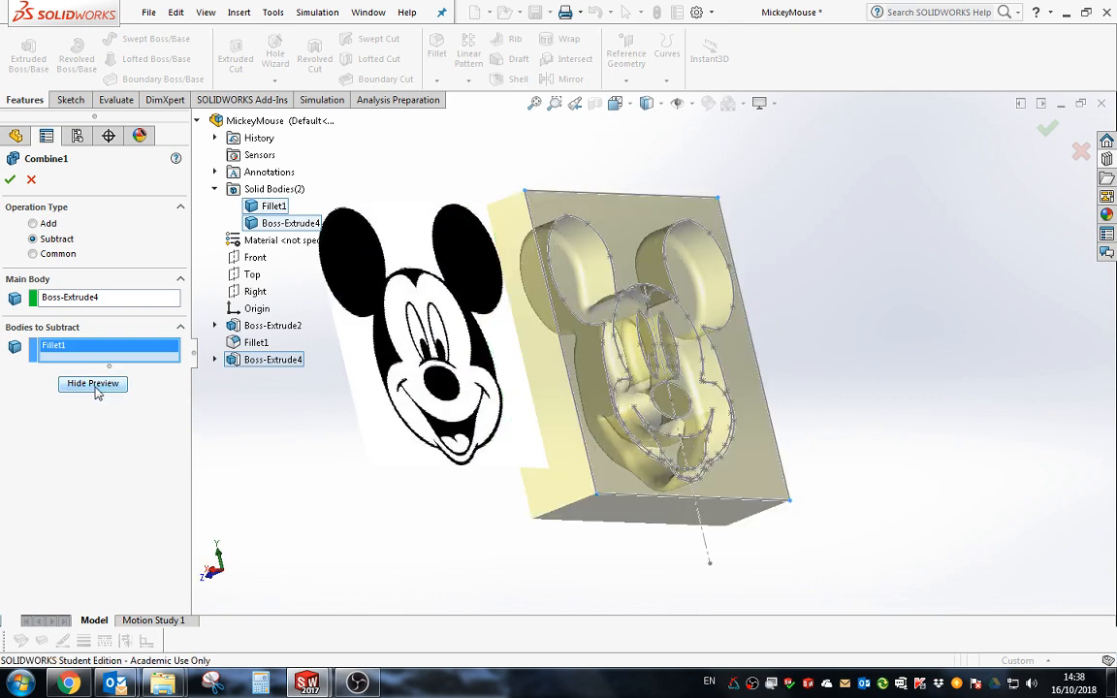
pyautogui.moveTo(799, 456); pyautogui.dragTo(747, 332, button='middle')
pyautogui.scroll(-3, 744, 333)
pyautogui.scroll(2, 738, 416)
pyautogui.scroll(-3, 643, 384)
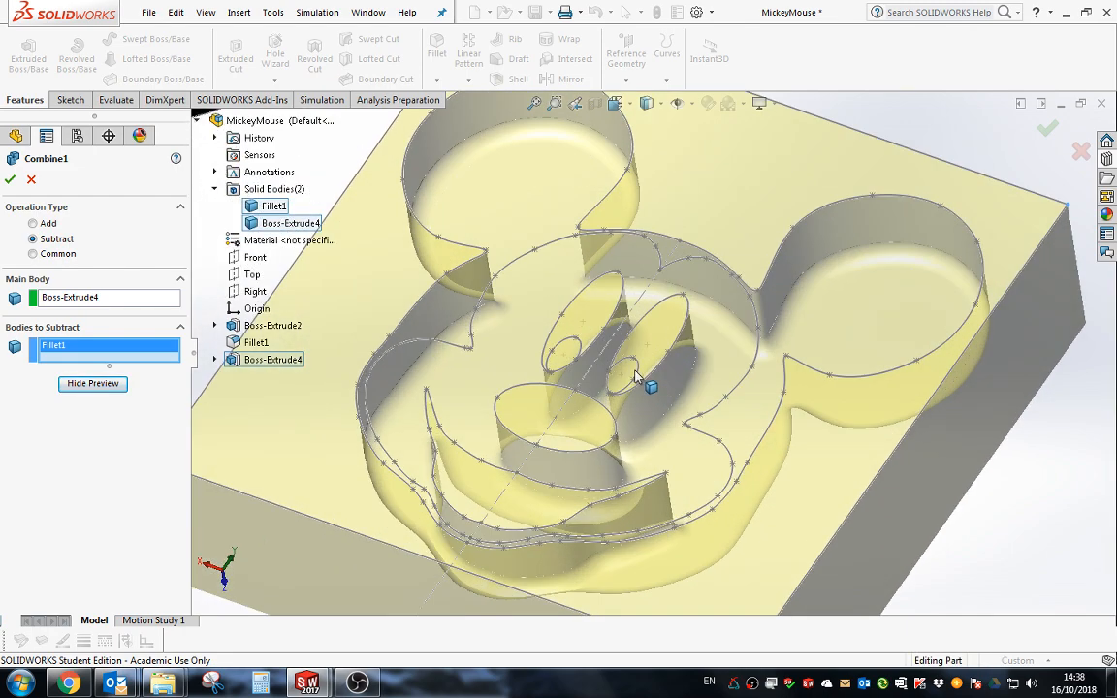
pyautogui.scroll(5, 626, 390)
pyautogui.moveTo(629, 394)
pyautogui.mouseDown(button='middle')
pyautogui.moveTo(580, 392)
pyautogui.moveTo(606, 451)
pyautogui.moveTo(570, 436)
pyautogui.mouseUp(button='middle')
pyautogui.click(9, 181)
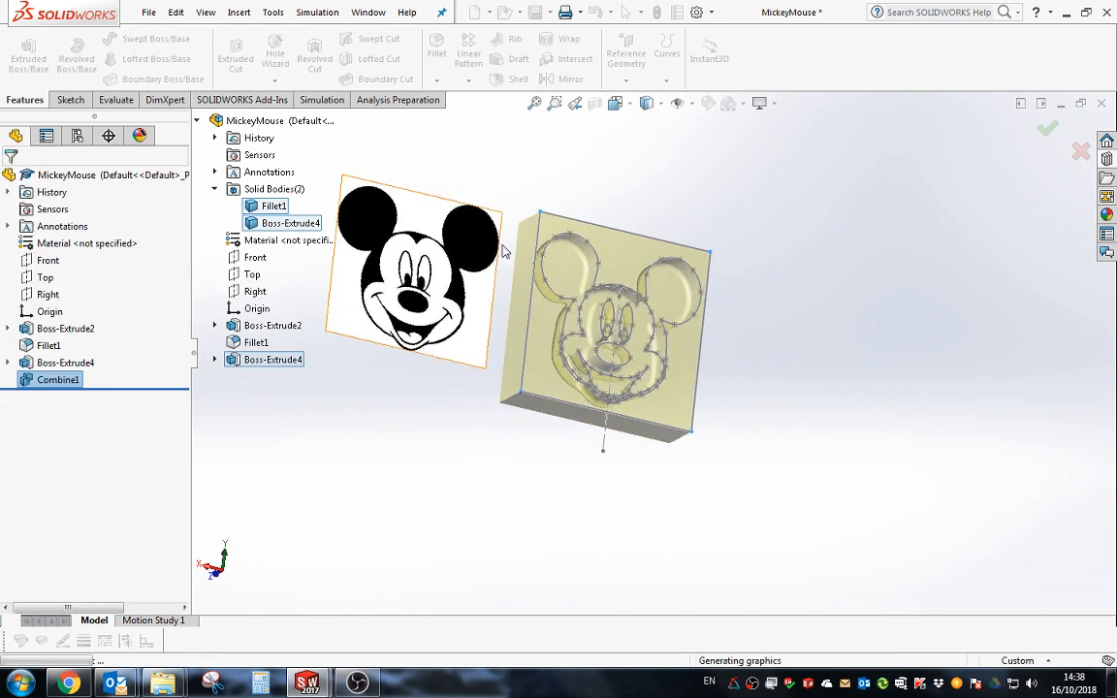
# Step: Examine the face-shaped cavity in the block, including its inner edges and depth, from several angles
pyautogui.moveTo(659, 319); pyautogui.dragTo(614, 335, button='middle')
pyautogui.scroll(-5, 602, 330)
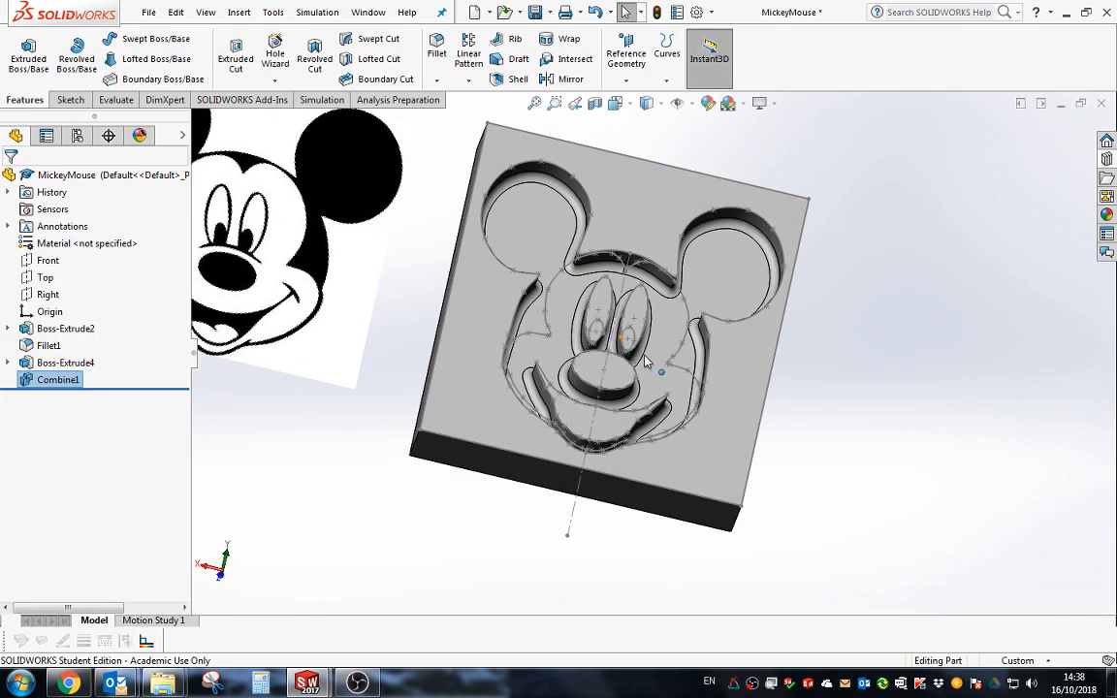
pyautogui.scroll(6, 575, 475)
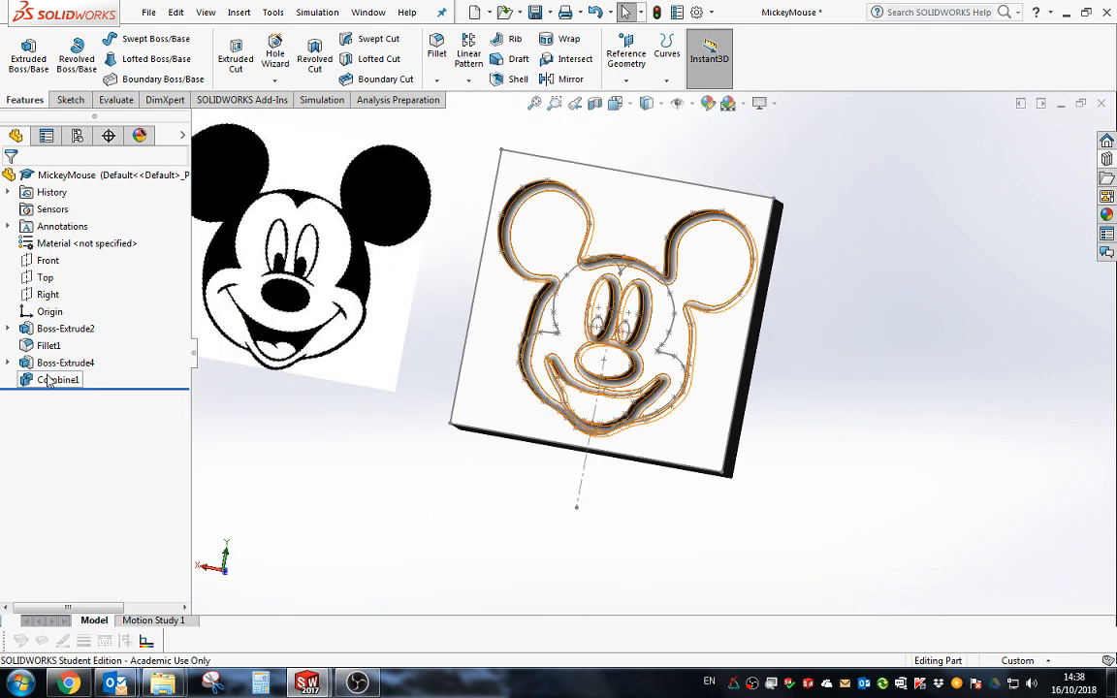
pyautogui.doubleClick(532, 335)
pyautogui.click(230, 386)
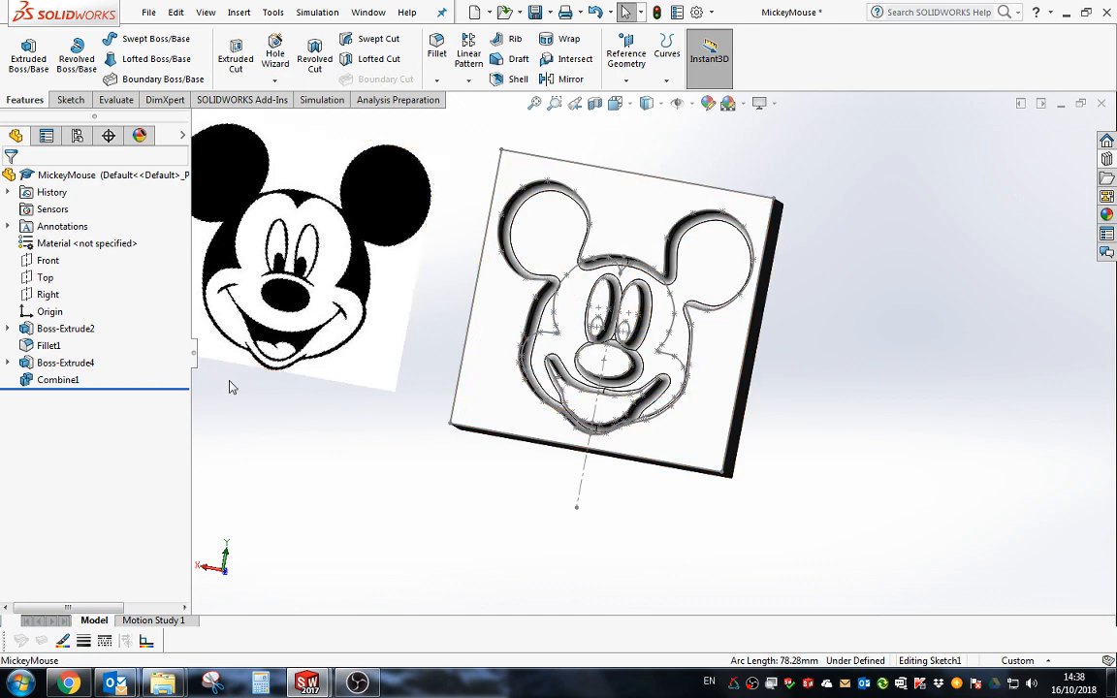
pyautogui.moveTo(436, 463)
pyautogui.mouseDown(button='middle')
pyautogui.moveTo(716, 379)
pyautogui.moveTo(746, 355)
pyautogui.mouseUp(button='middle')
pyautogui.click(811, 213)
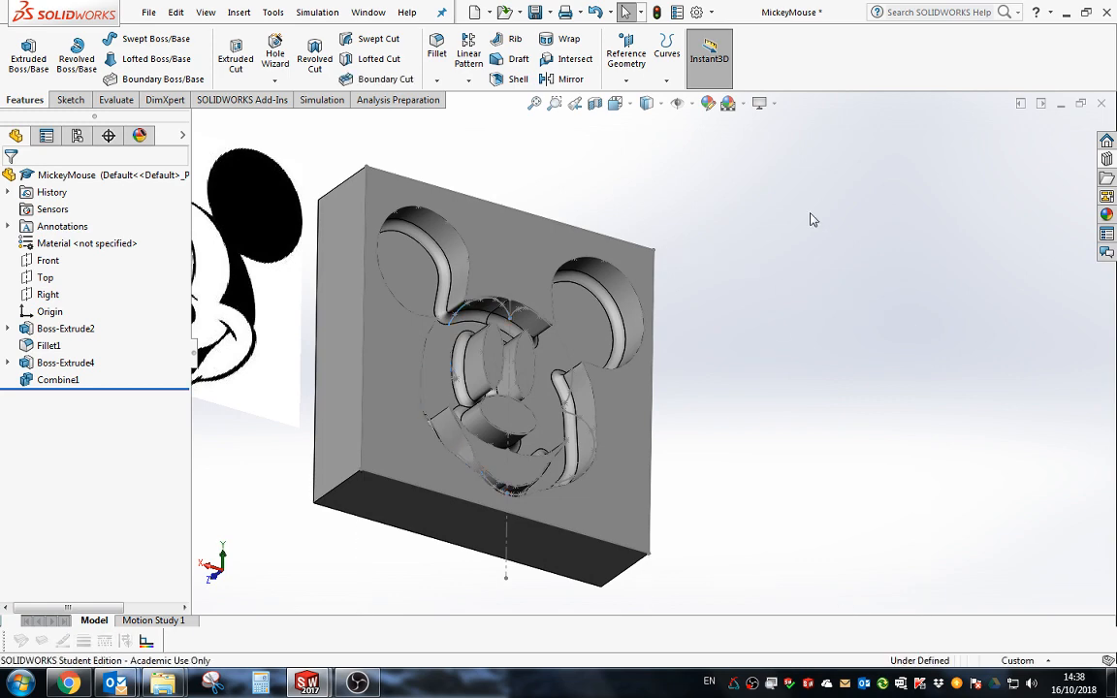
pyautogui.moveTo(619, 395); pyautogui.dragTo(643, 302, button='middle')
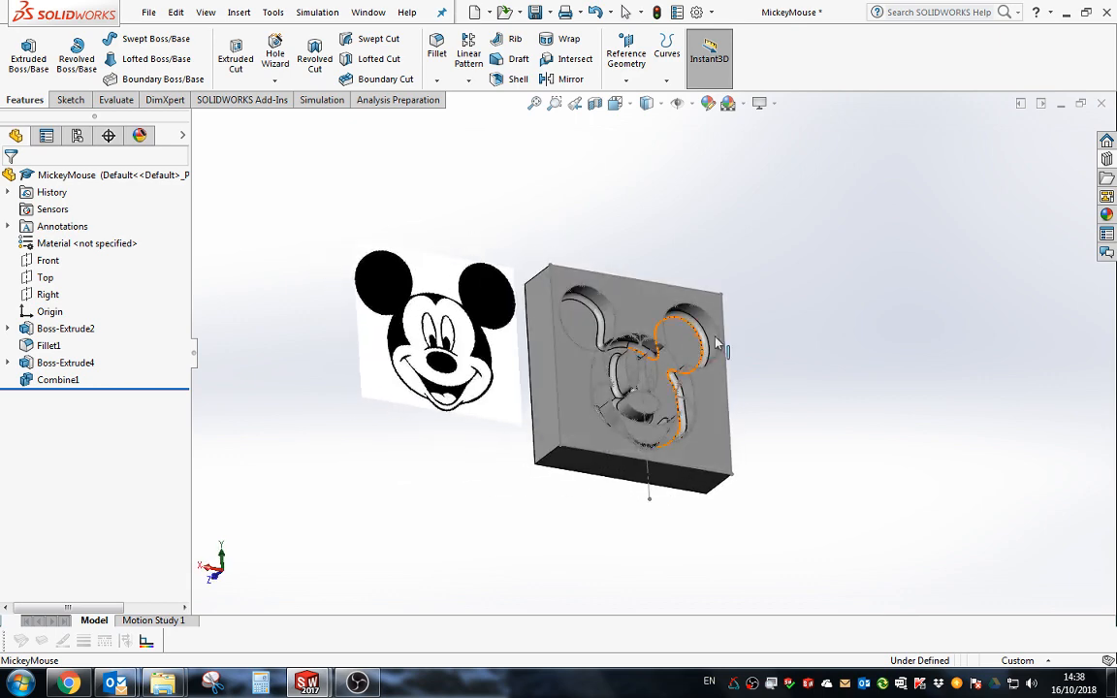
# Step: Hide Sketch1 under Boss-Extrude2 to leave the mould cavity clear of sketch lines
pyautogui.rightClick(46, 346)
pyautogui.rightClick(41, 330)
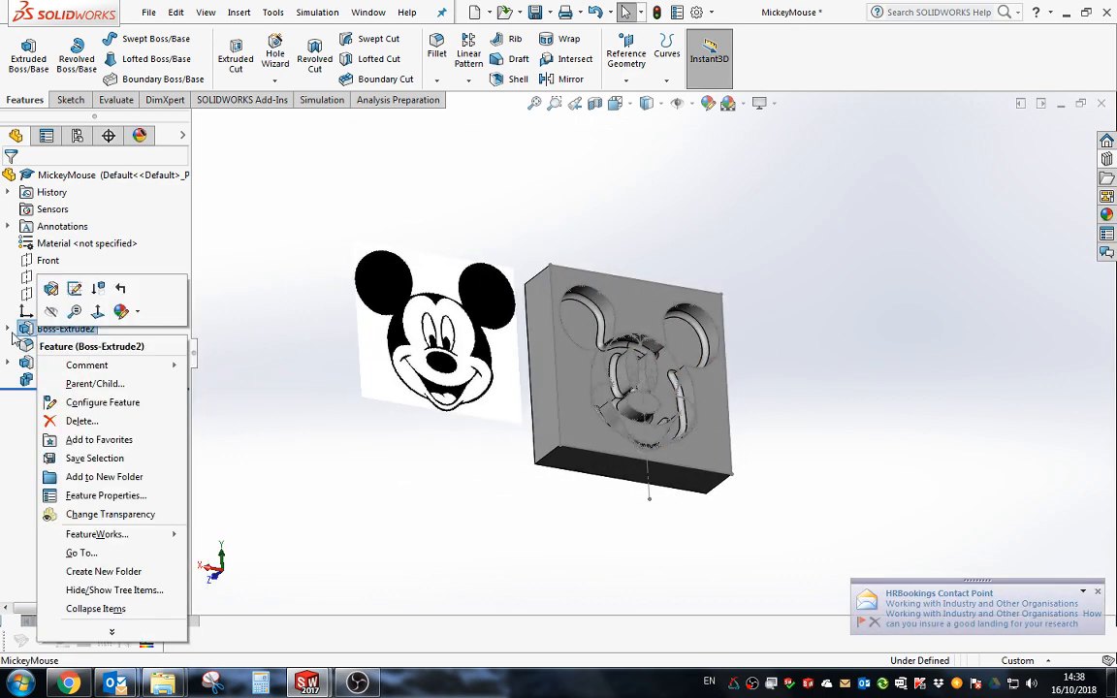
pyautogui.click(8, 329)
pyautogui.rightClick(86, 345)
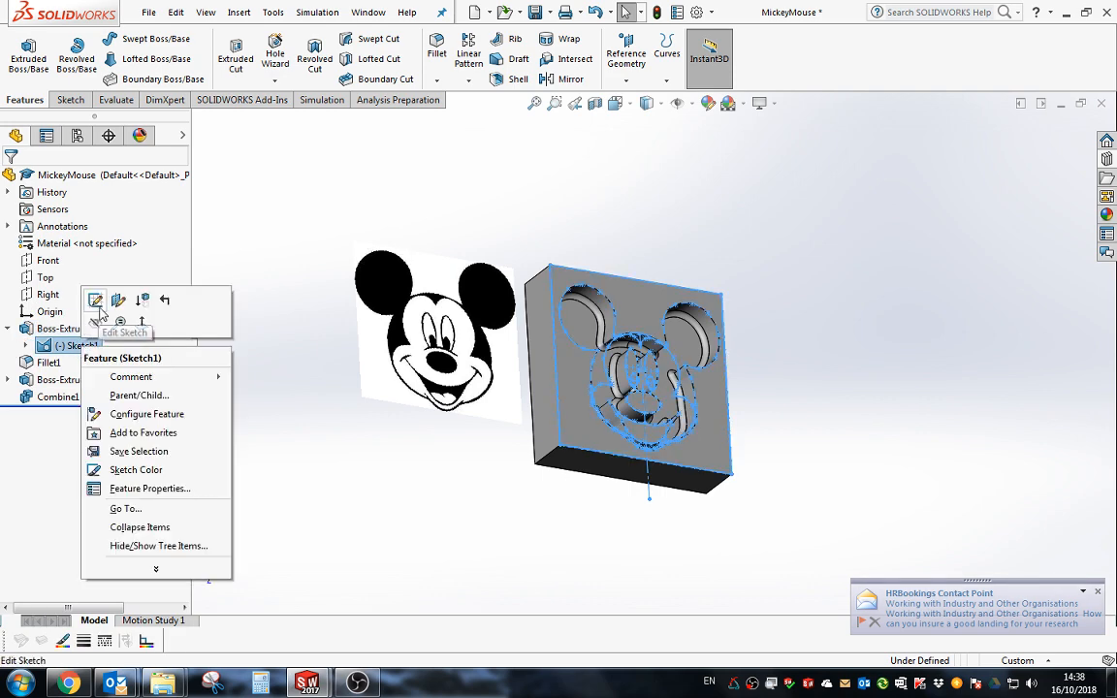
pyautogui.click(96, 321)
pyautogui.scroll(3, 732, 403)
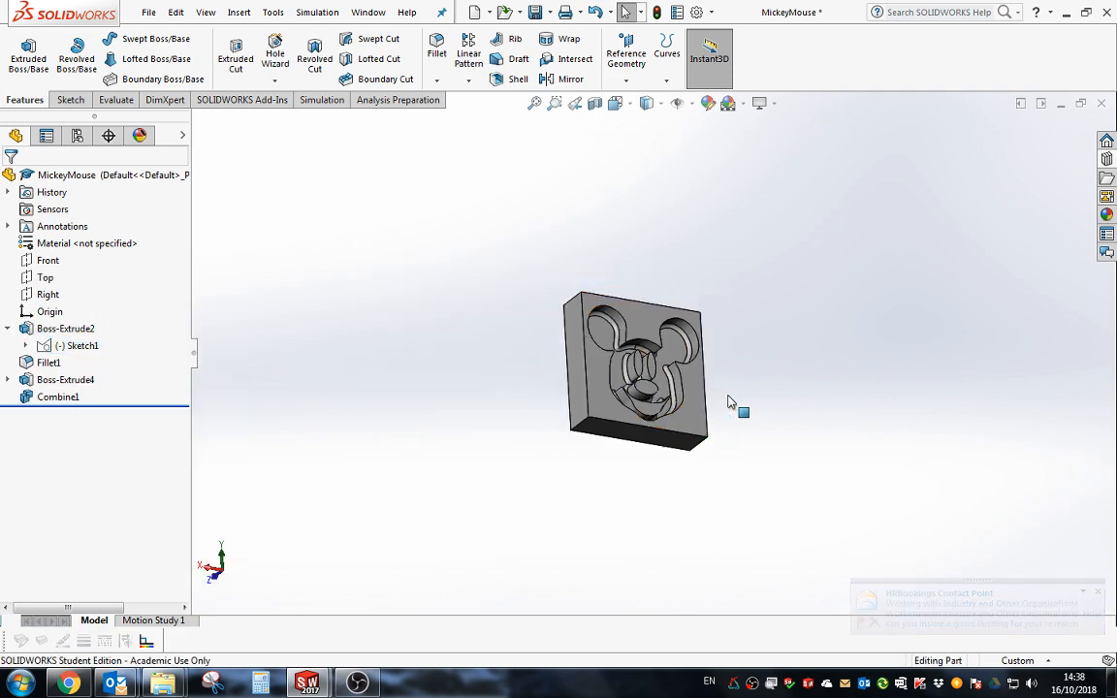
pyautogui.scroll(-3, 732, 402)
pyautogui.moveTo(715, 392); pyautogui.dragTo(629, 444, button='middle')
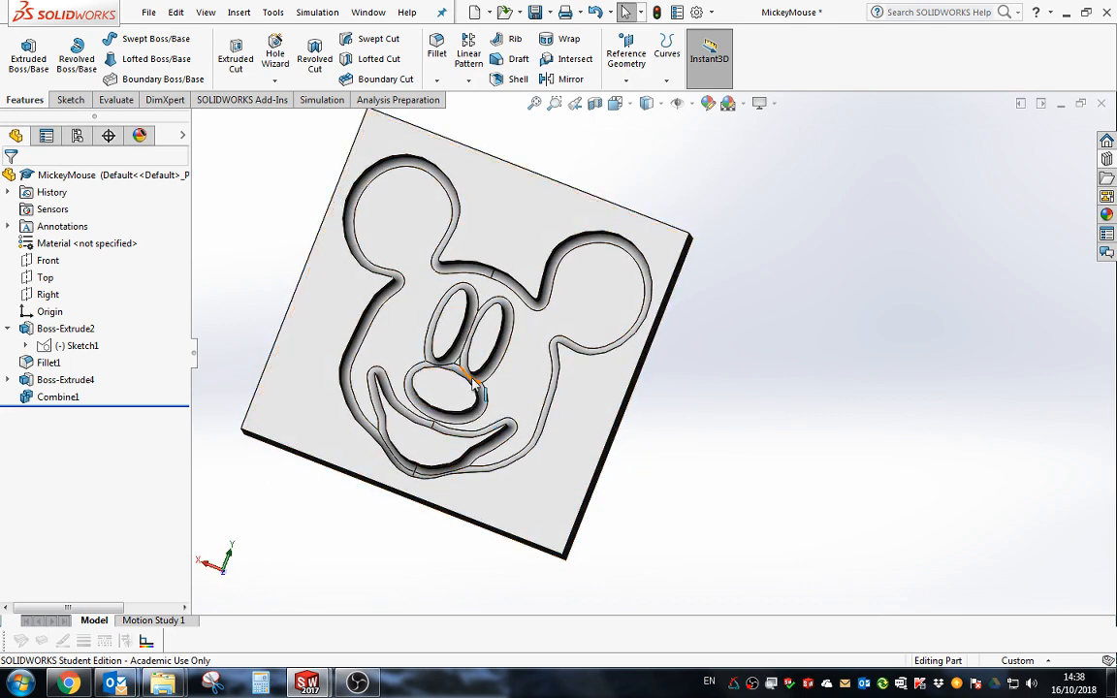
# Step: Examine the depth of the mould cavity and its raised eyes, nose and mouth from frontal and tilted angles
pyautogui.scroll(1, 475, 386)
pyautogui.moveTo(477, 387); pyautogui.dragTo(489, 307, button='middle')
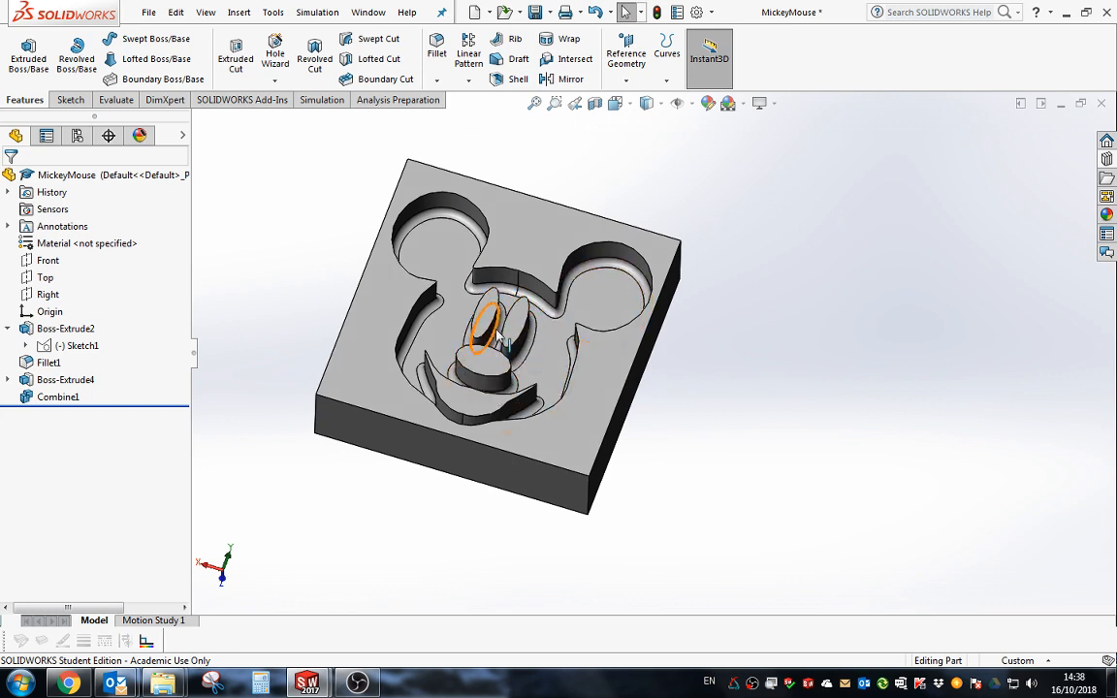
pyautogui.moveTo(499, 340); pyautogui.dragTo(511, 456, button='middle')
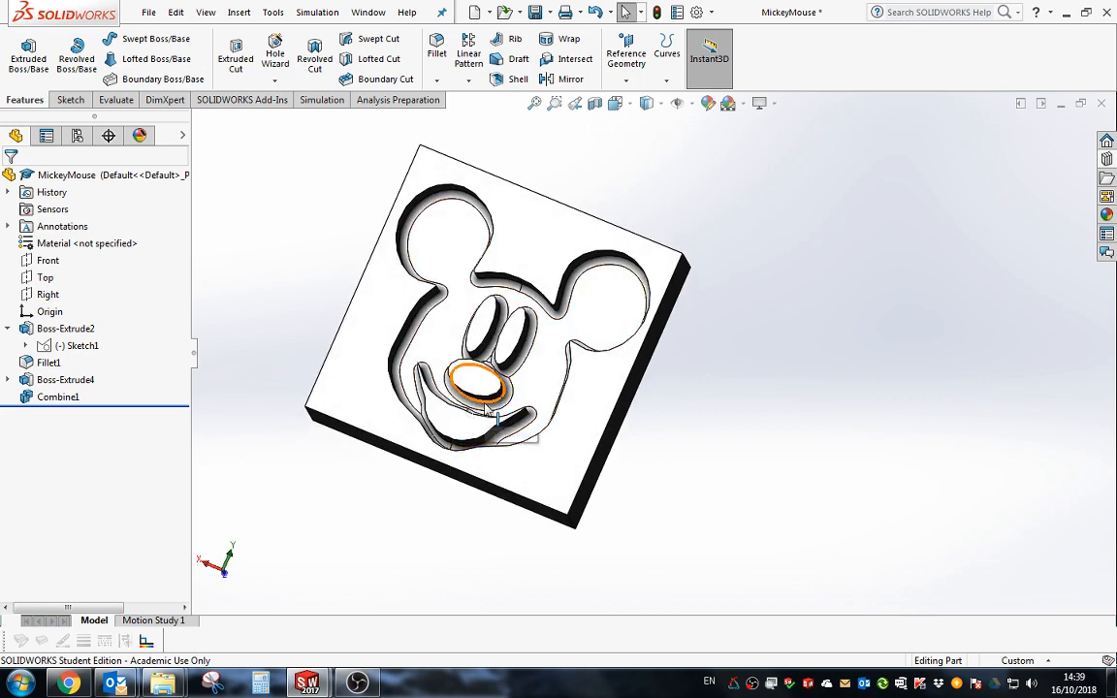
pyautogui.moveTo(488, 412); pyautogui.dragTo(486, 302, button='middle')
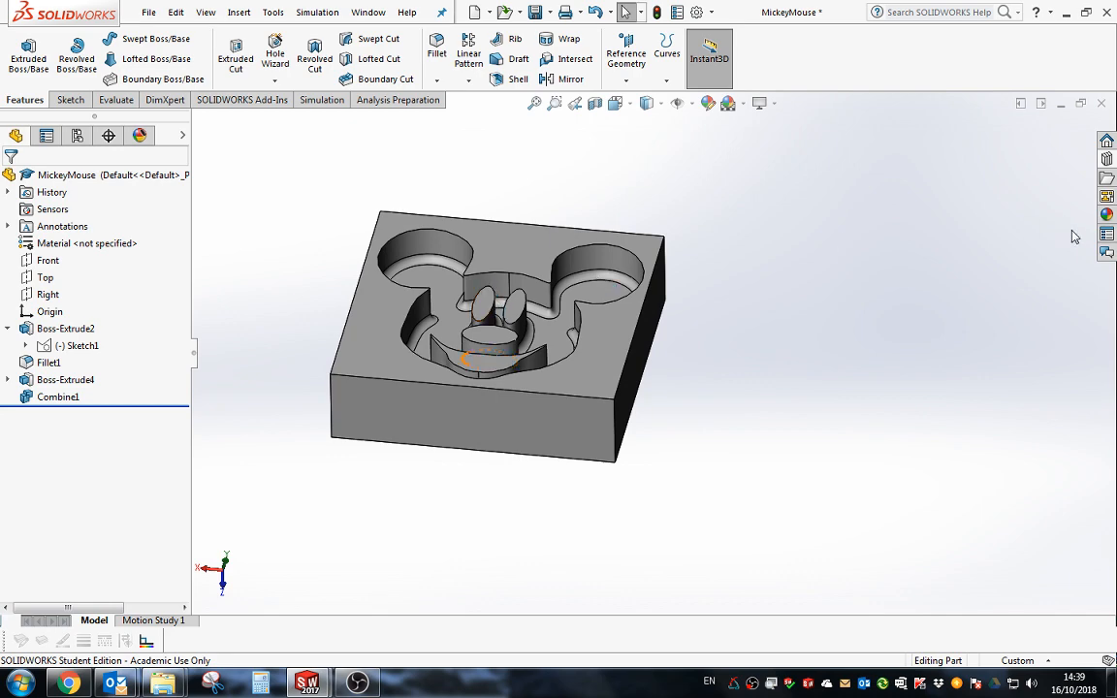
pyautogui.moveTo(419, 296); pyautogui.dragTo(678, 332, button='middle')
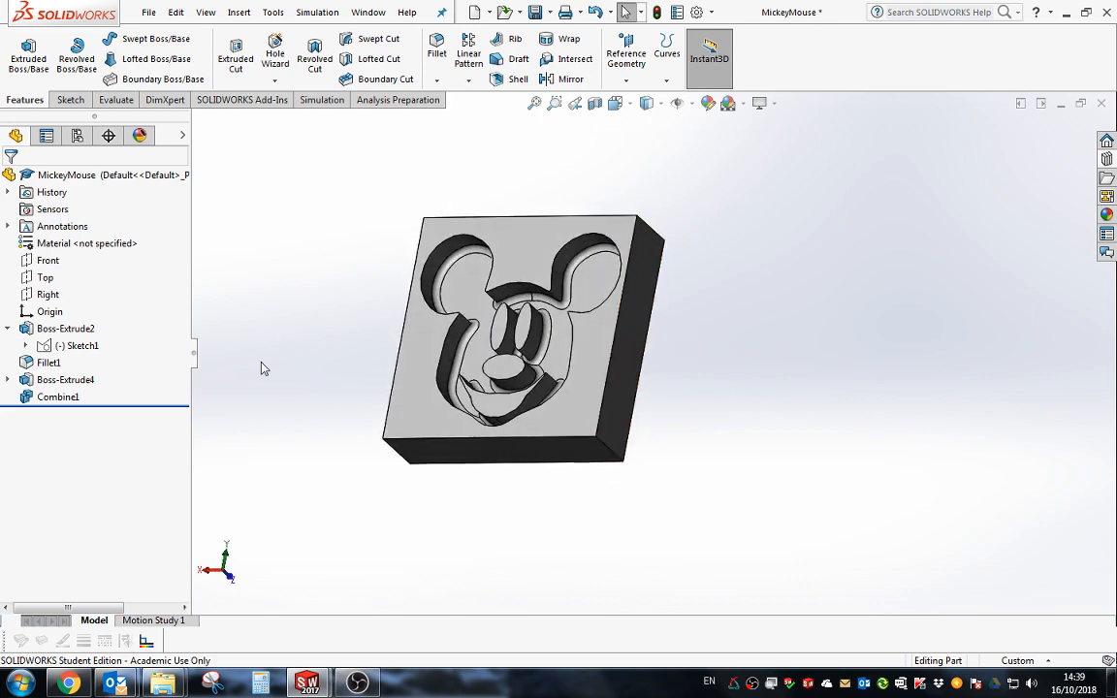
# Step: Review the operation type, main body and body to subtract in the Combine1 feature, and close it without changes
pyautogui.click(238, 11)
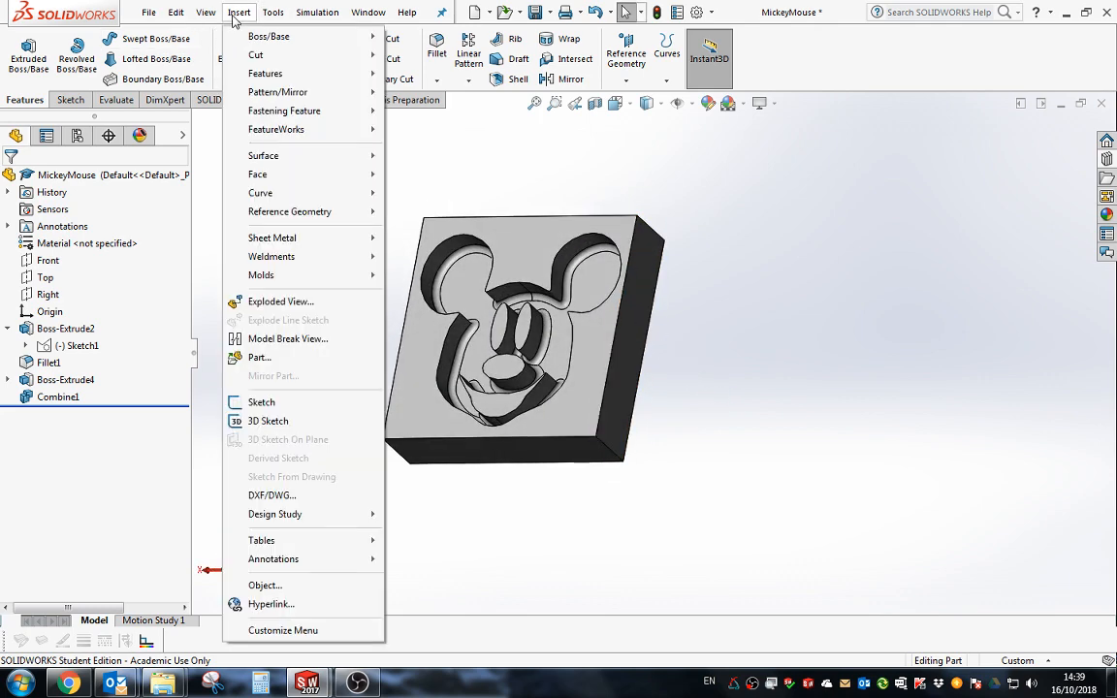
pyautogui.moveTo(281, 74)
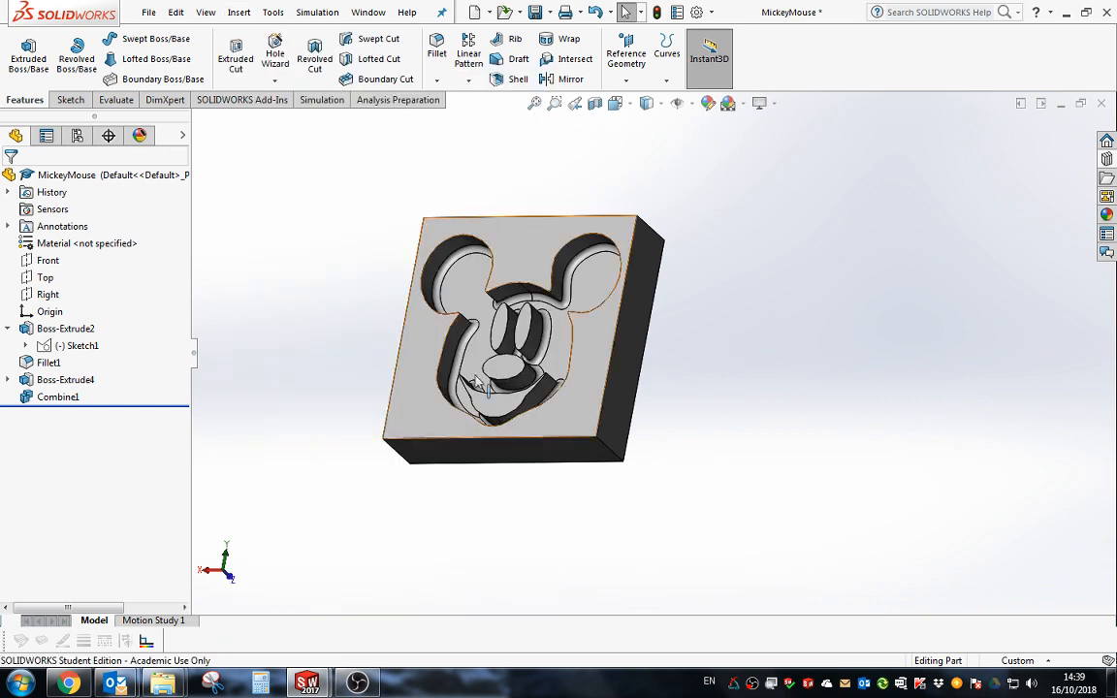
pyautogui.click(54, 397)
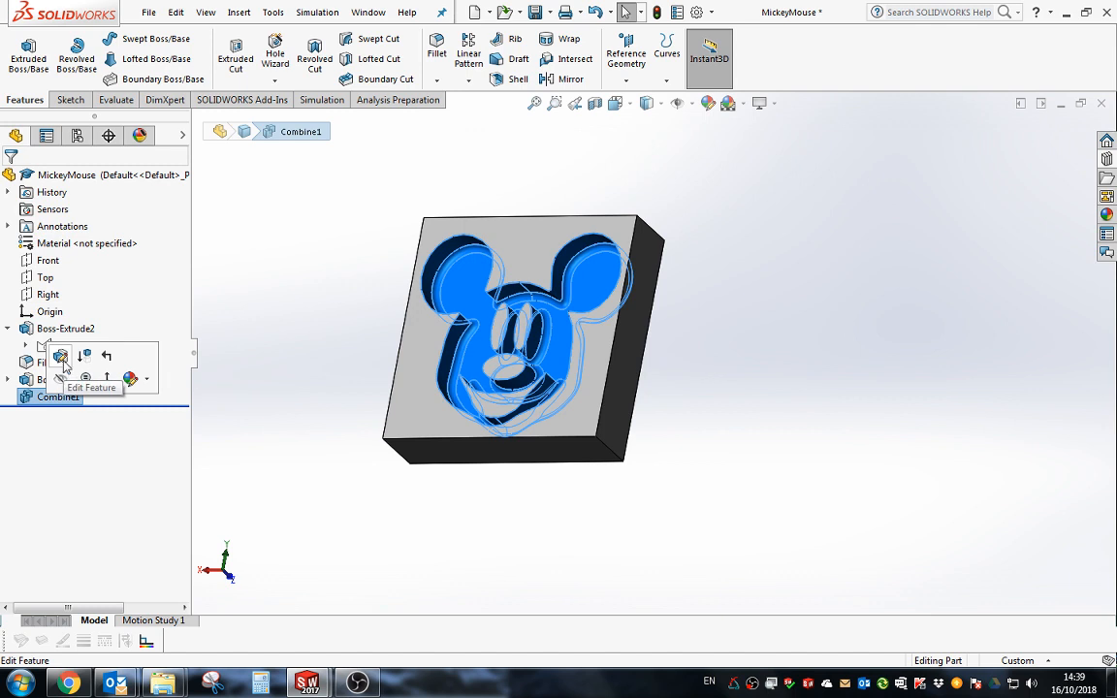
pyautogui.click(61, 355)
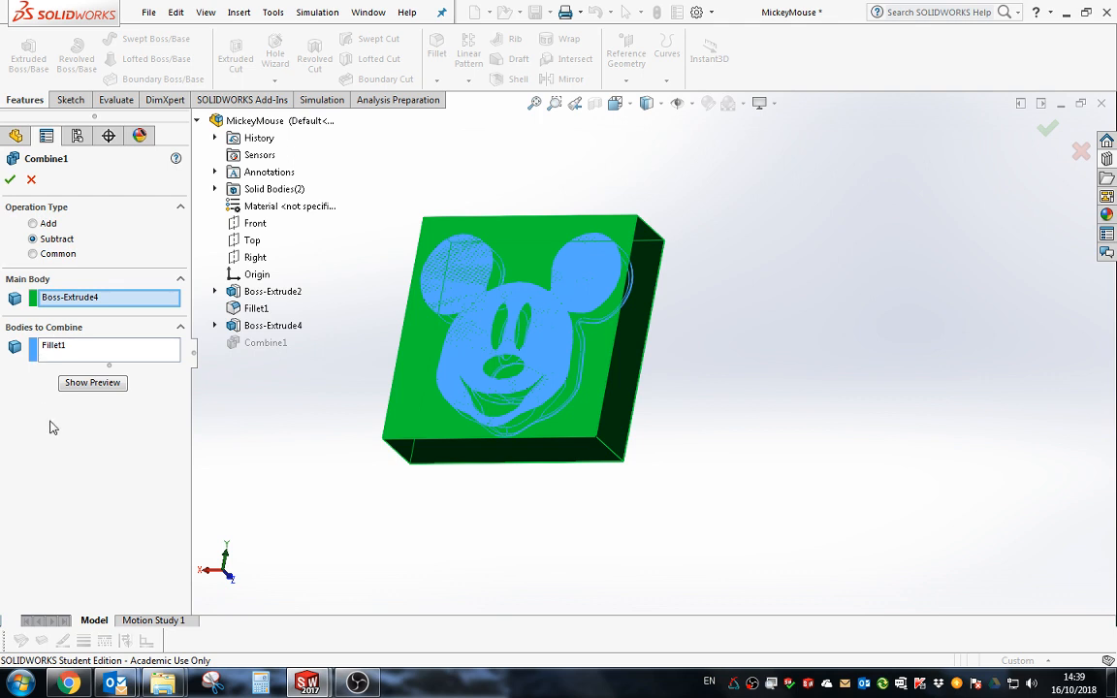
pyautogui.click(32, 180)
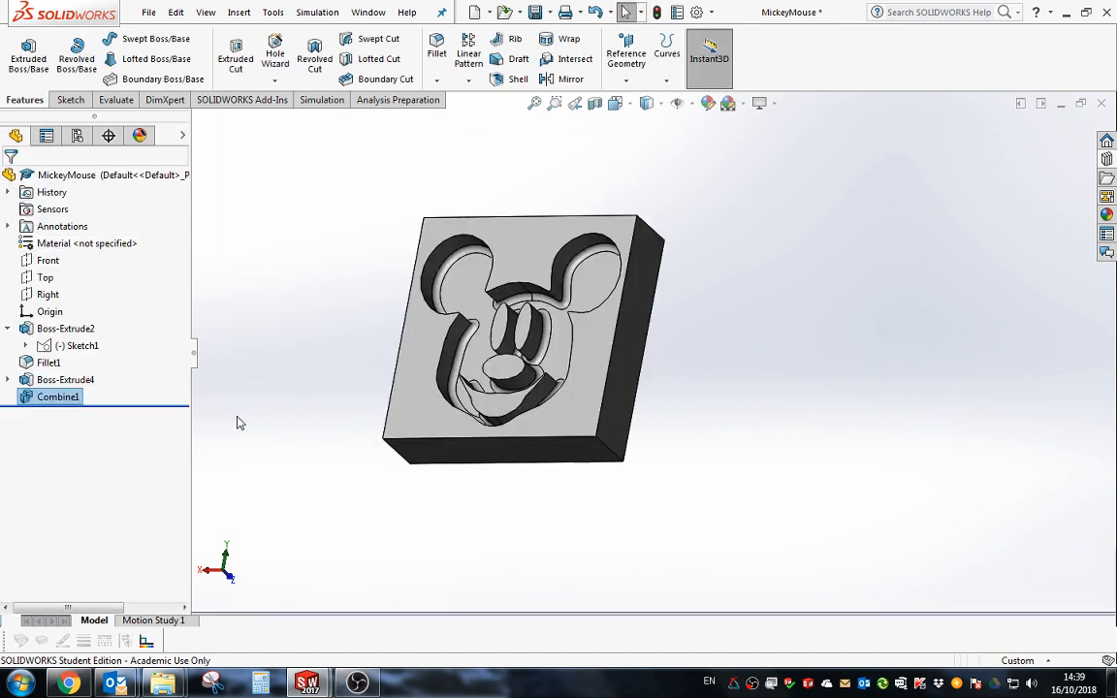
# Step: Inspect the cavity from an oblique angle and check which extrusion the block's top face belongs to
pyautogui.moveTo(327, 410); pyautogui.dragTo(383, 308, button='middle')
pyautogui.moveTo(602, 312); pyautogui.dragTo(562, 298, button='middle')
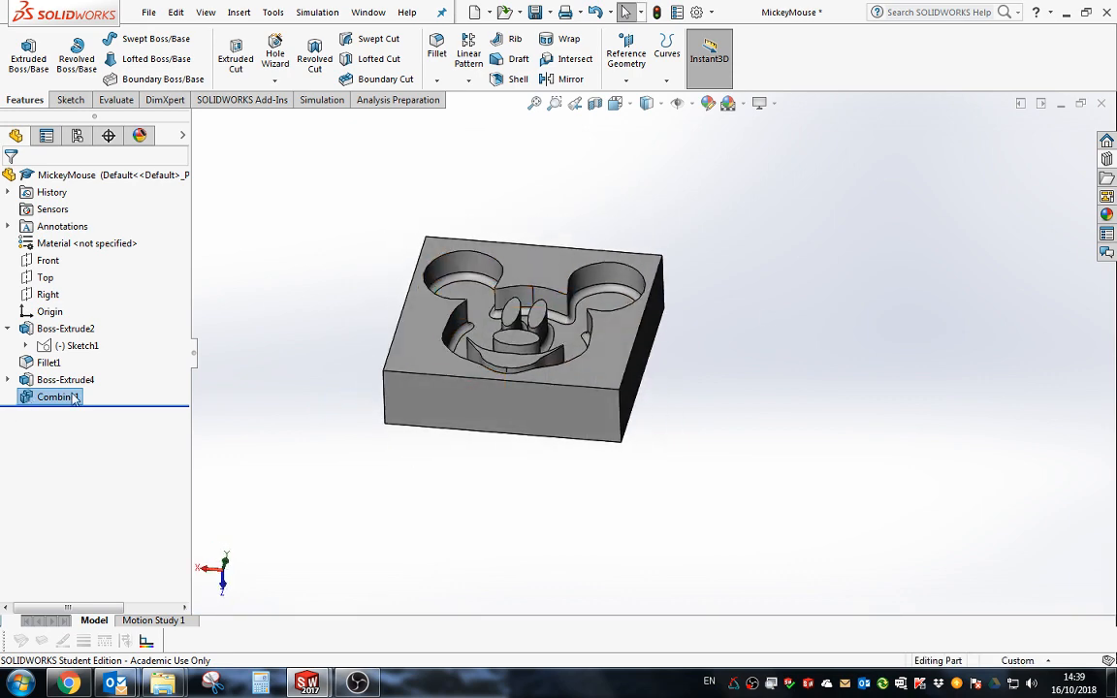
pyautogui.click(441, 379)
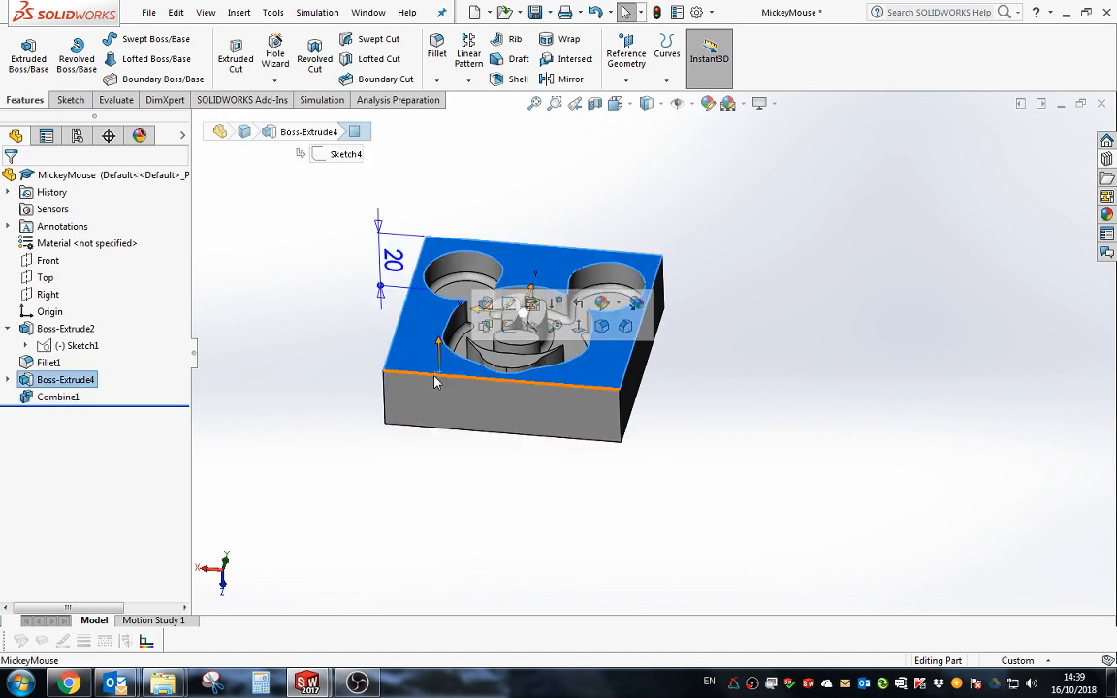
pyautogui.click(274, 315)
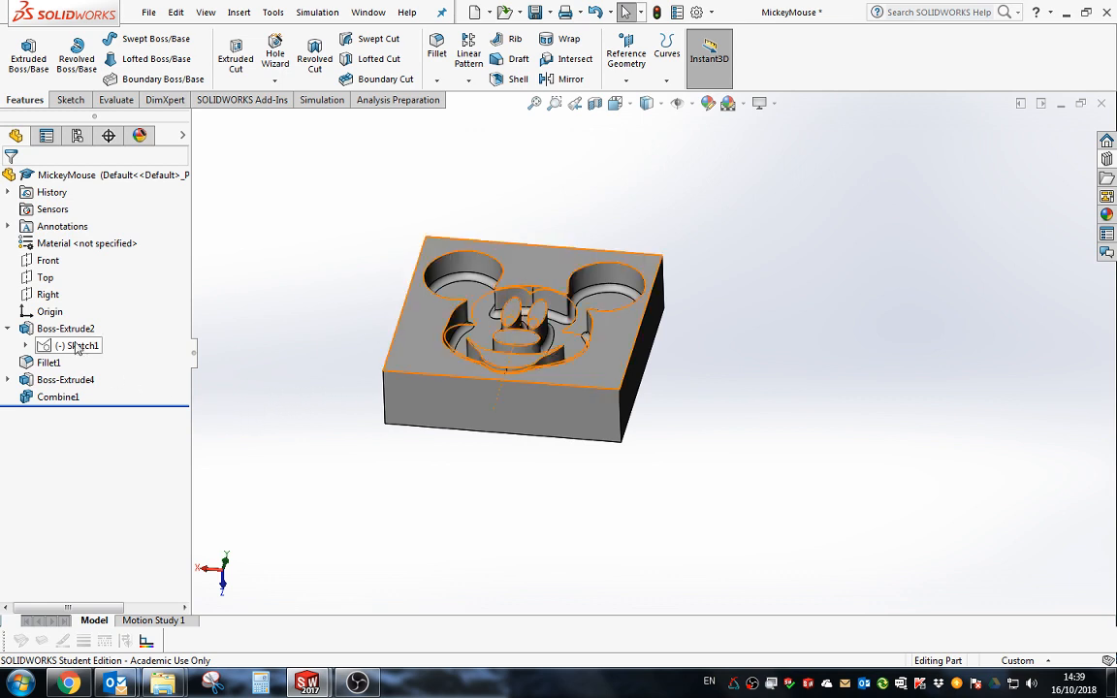
# Step: Review the Boss-Extrude4 definition, checking that Merge result is off, keep the depth at 20 mm, and accept it
pyautogui.click(56, 379)
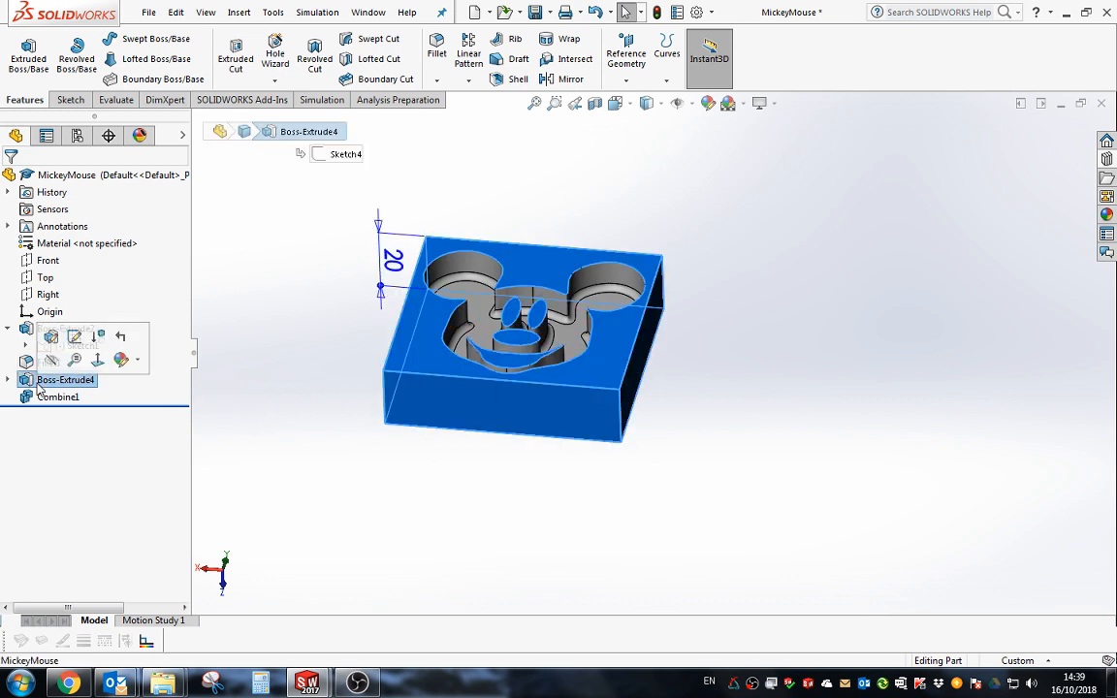
pyautogui.click(50, 337)
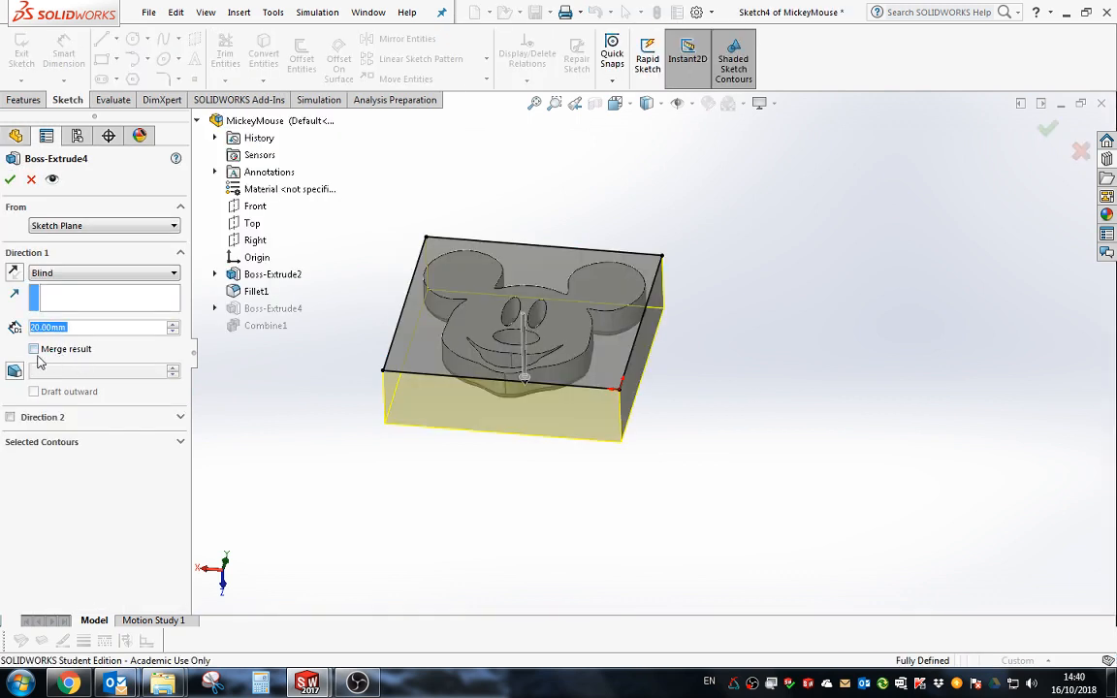
pyautogui.scroll(-1, 56, 355)
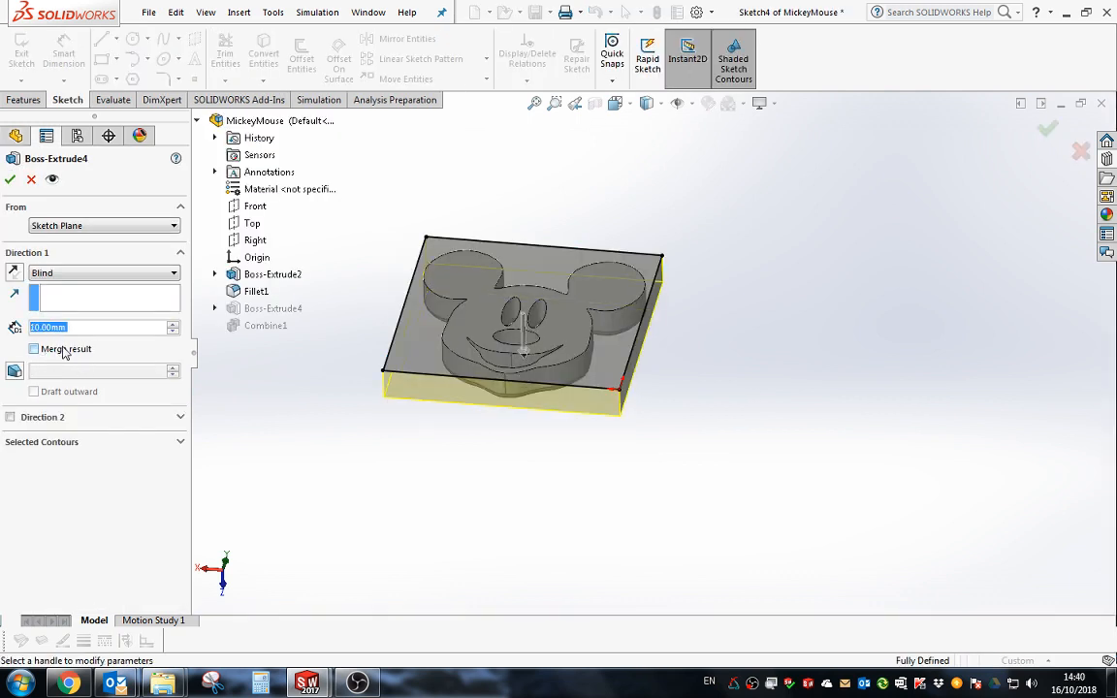
pyautogui.scroll(1, 112, 346)
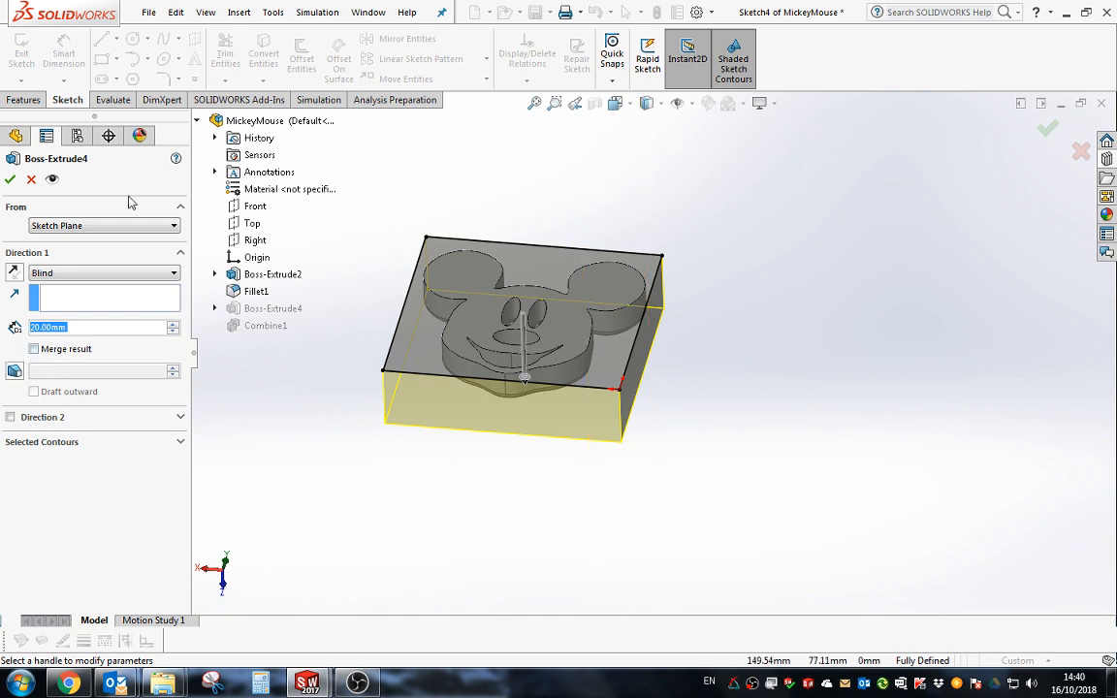
pyautogui.click(10, 180)
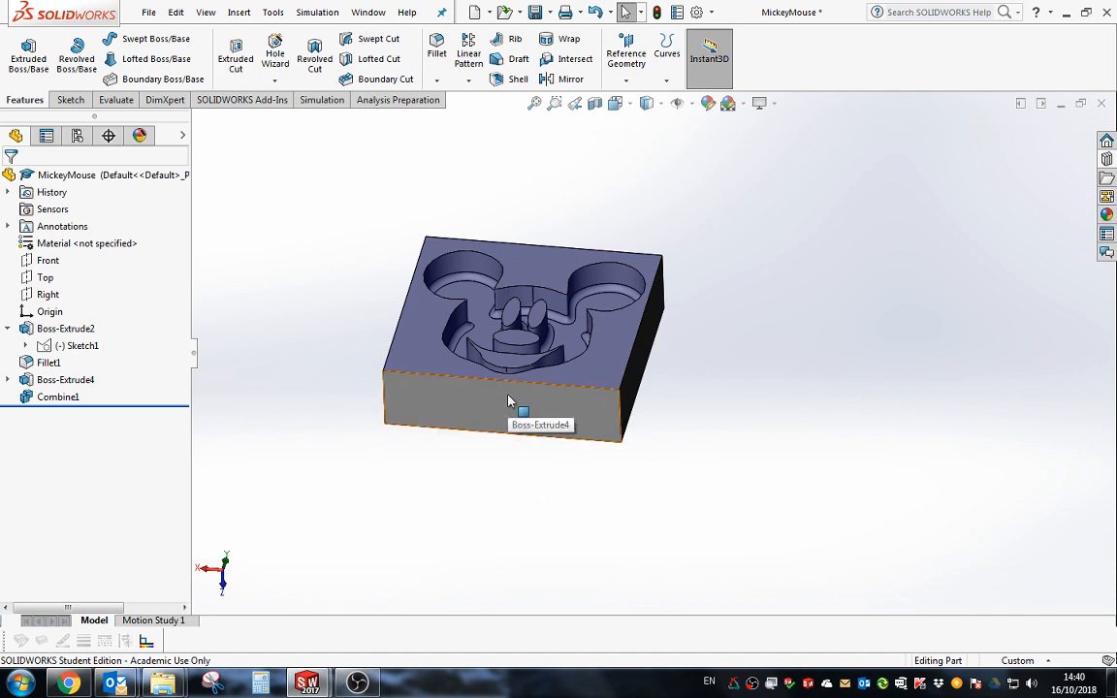
pyautogui.moveTo(762, 423); pyautogui.dragTo(775, 452, button='middle')
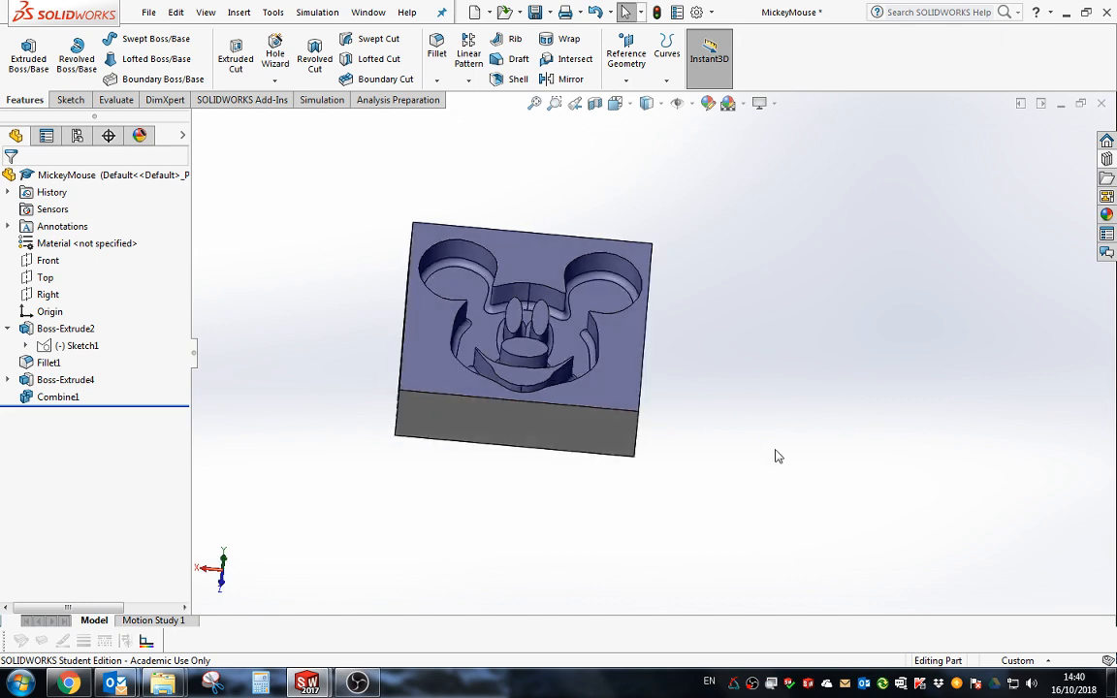
pyautogui.click(357, 684)
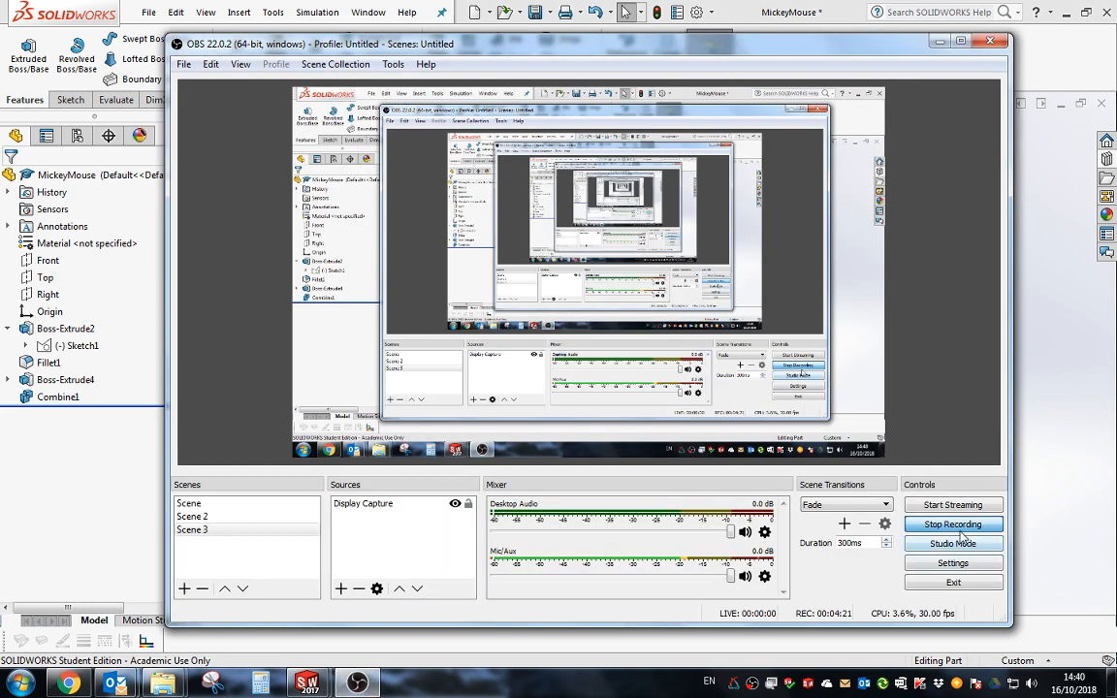